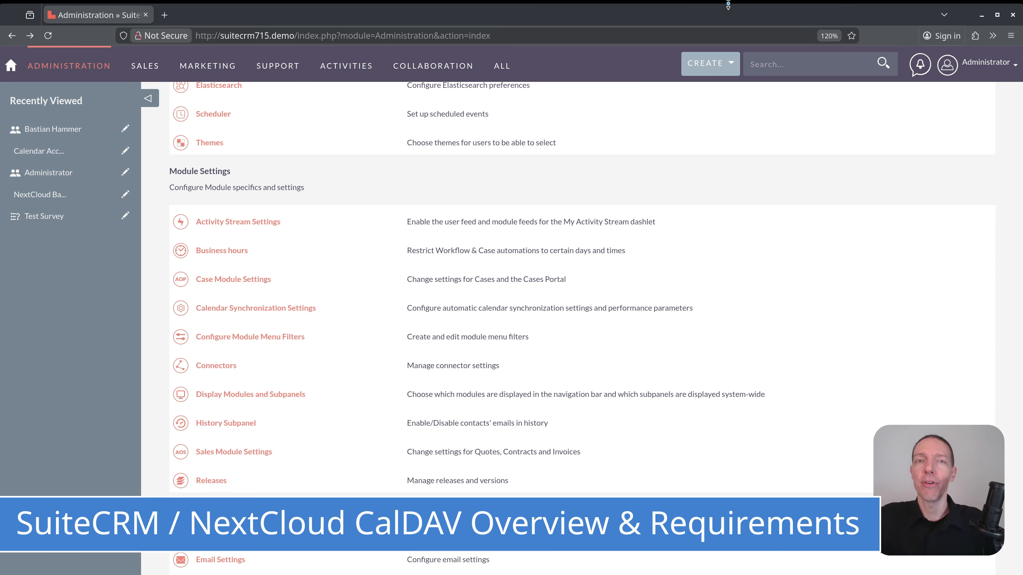
# Check the Calendar Accounts Sync scheduler's successful job log, then return to the Schedulers list.
pyautogui.scroll(5, 425, 267)
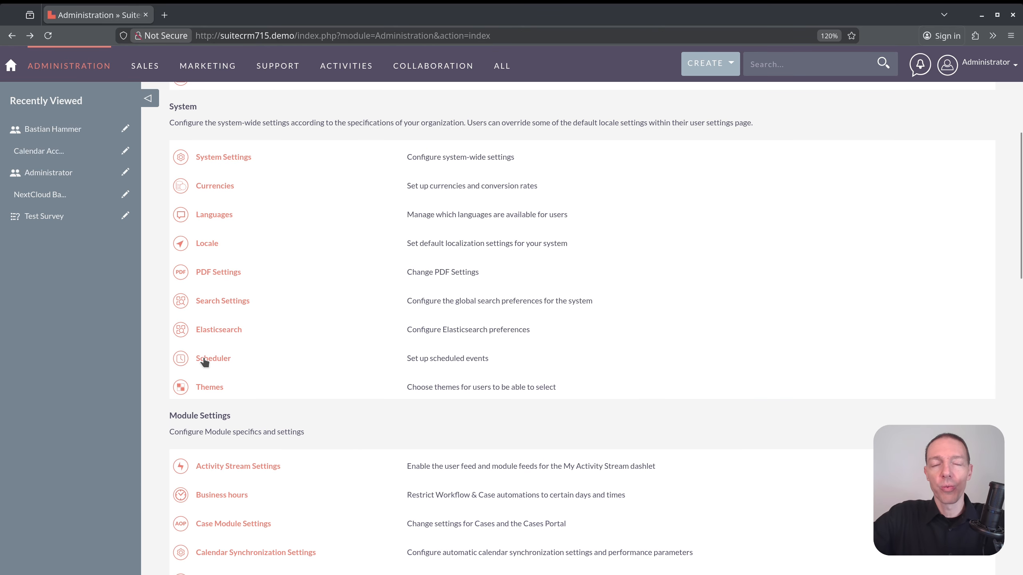
pyautogui.click(205, 360)
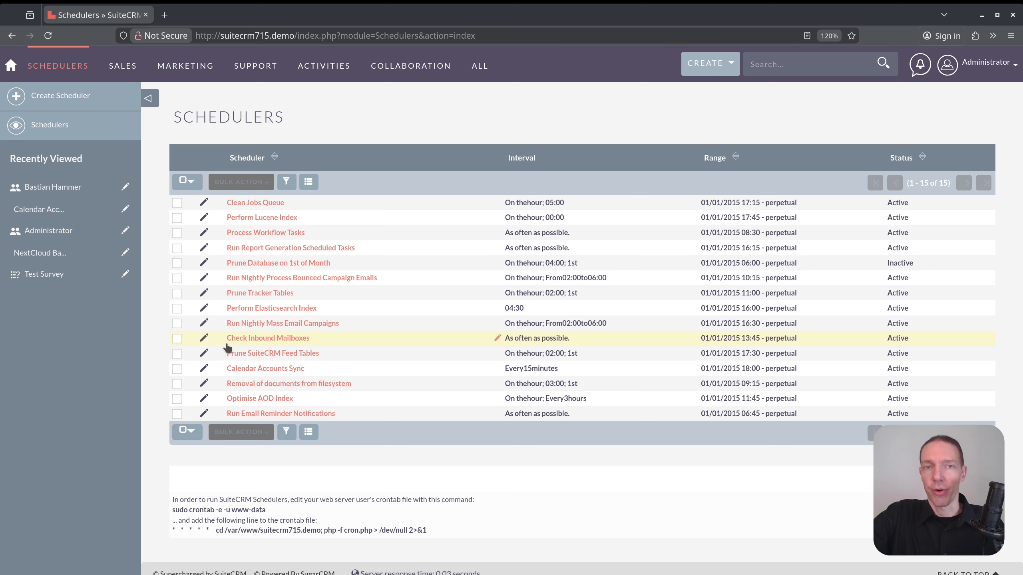
pyautogui.moveTo(225, 369); pyautogui.dragTo(328, 375)
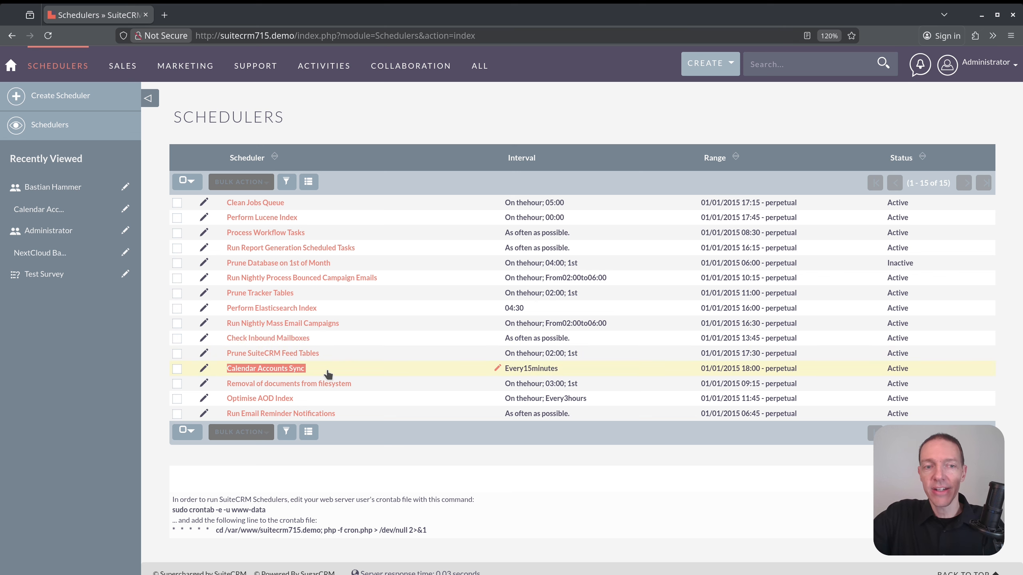
pyautogui.click(296, 373)
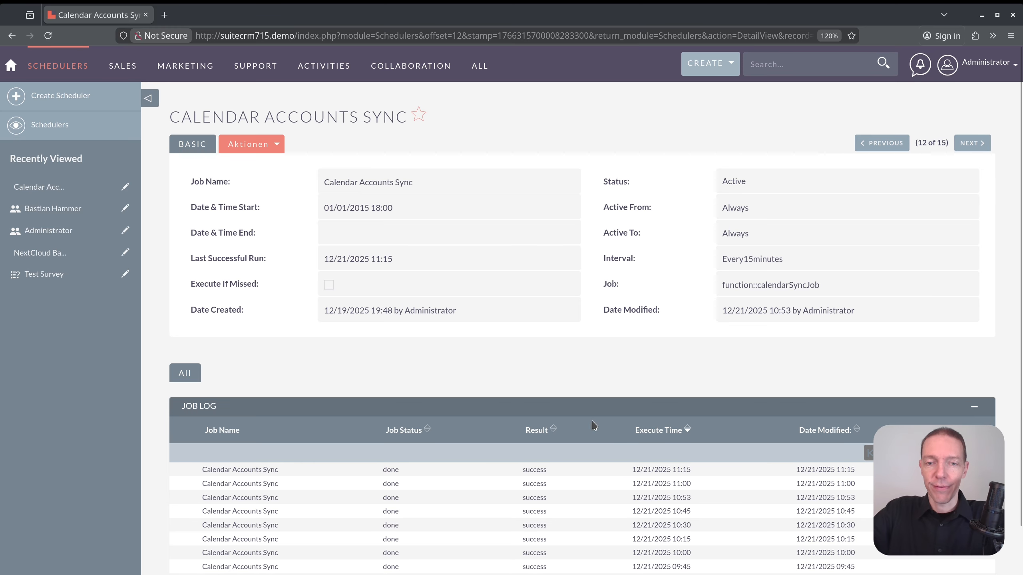
pyautogui.moveTo(196, 469); pyautogui.dragTo(882, 539)
pyautogui.click(882, 539)
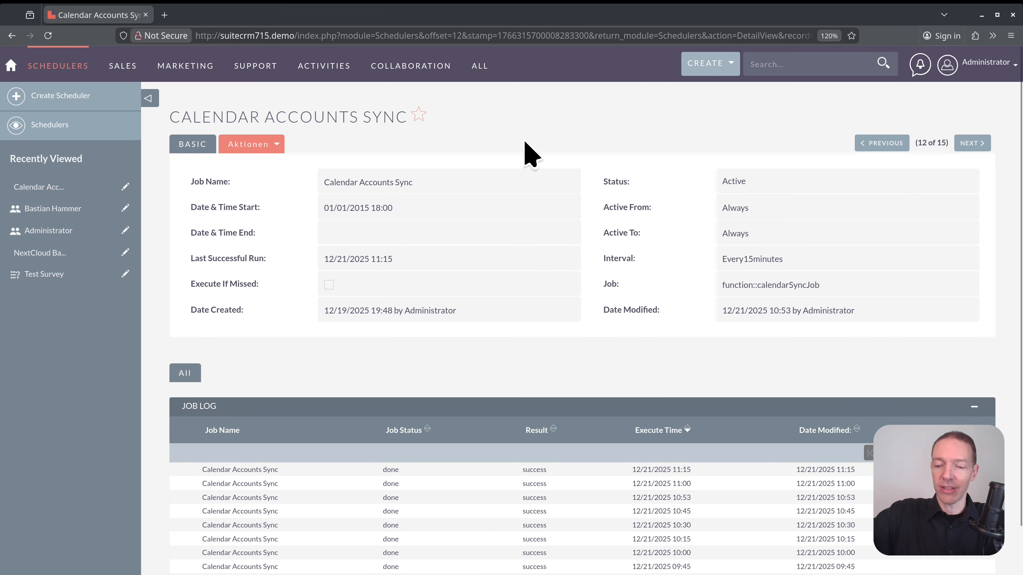
pyautogui.hotkey('alt', 'Left')
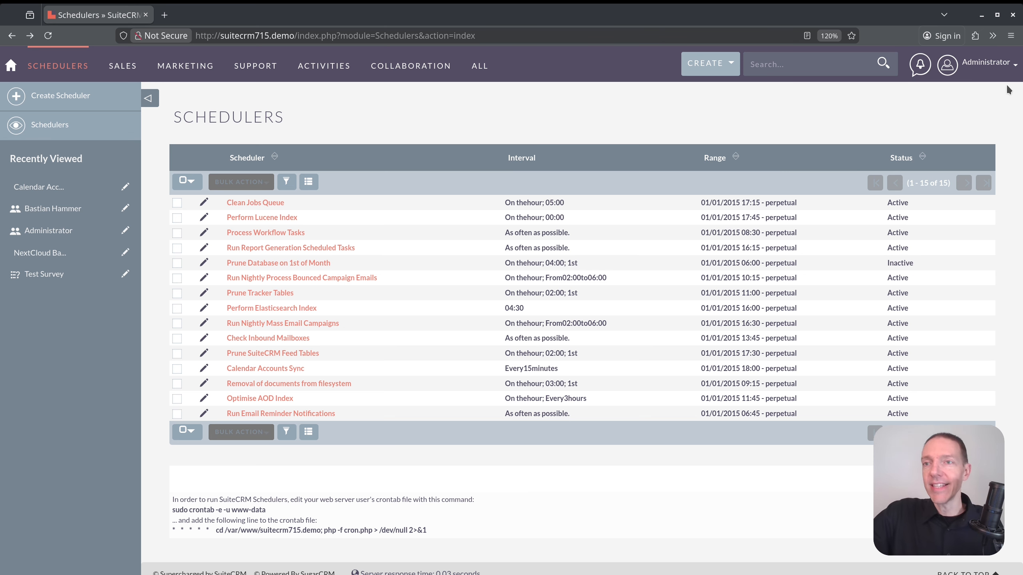
# Go to Admin and open Calendar Synchronization Settings under Module Settings.
pyautogui.click(982, 63)
pyautogui.click(950, 128)
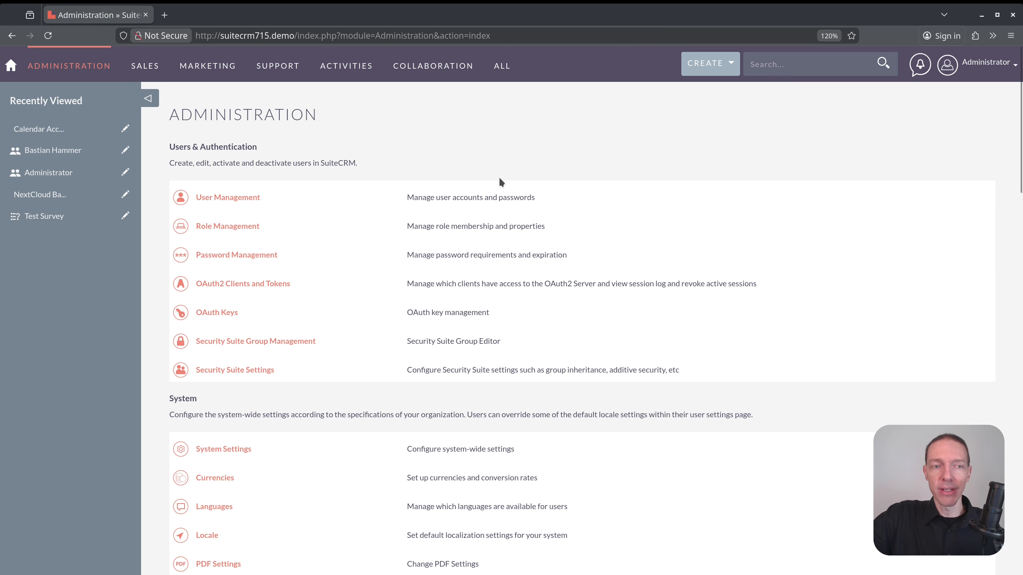
pyautogui.scroll(-15, 457, 189)
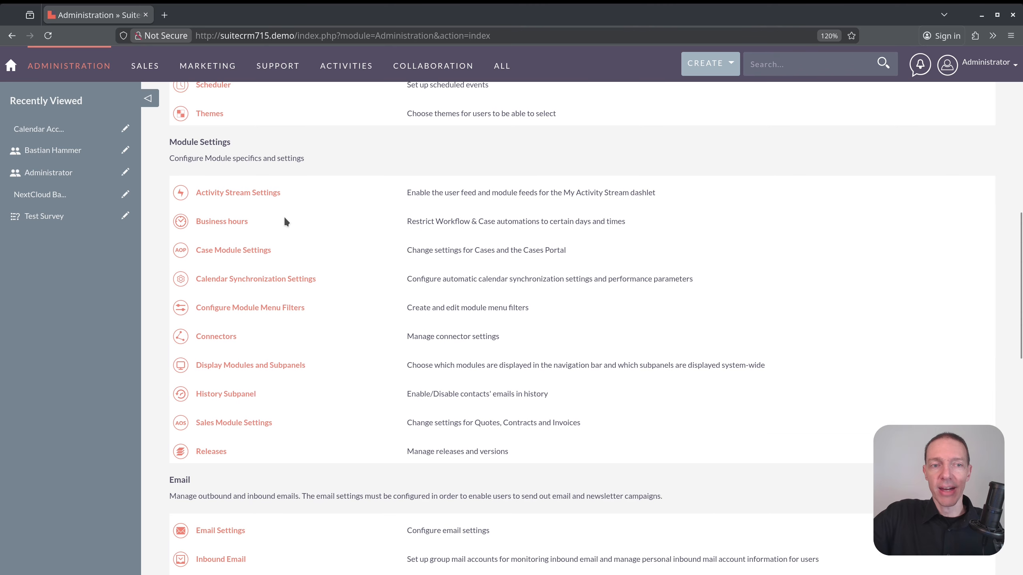
pyautogui.scroll(4, 253, 282)
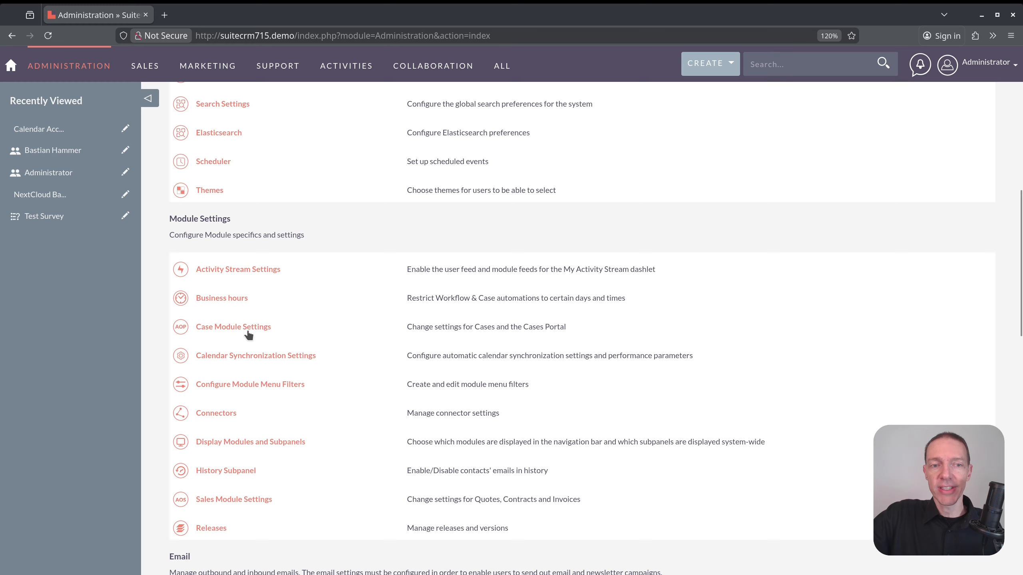
pyautogui.click(265, 356)
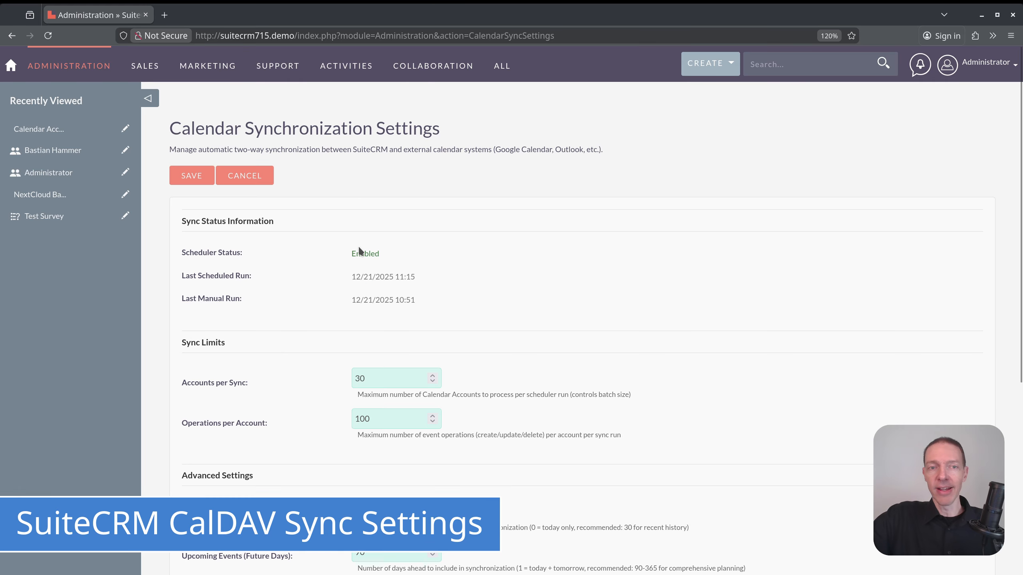
# Review the sync settings page, confirming the scheduler status is Enabled.
pyautogui.scroll(-2, 339, 229)
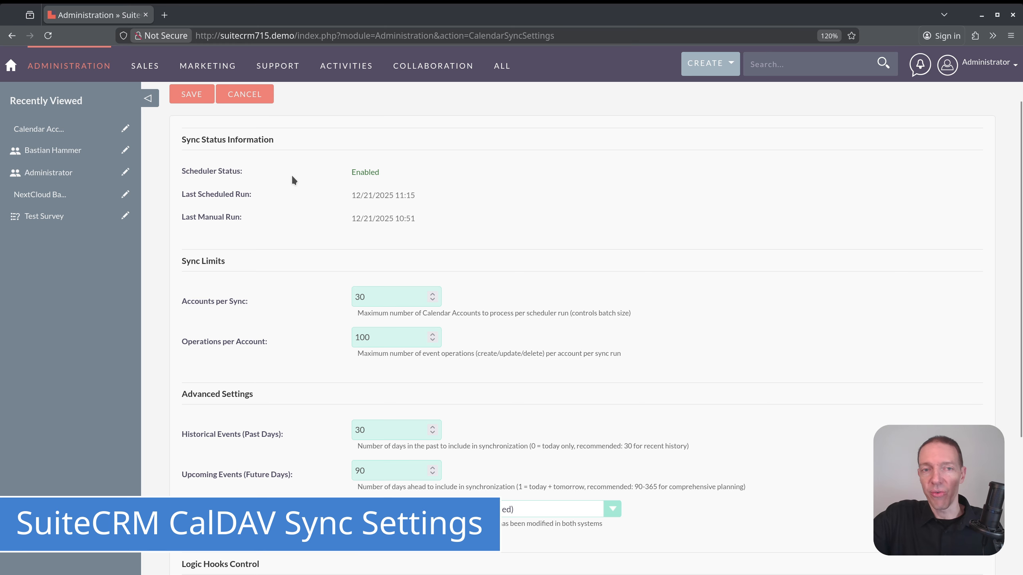
pyautogui.moveTo(183, 171); pyautogui.dragTo(410, 173)
pyautogui.click(428, 220)
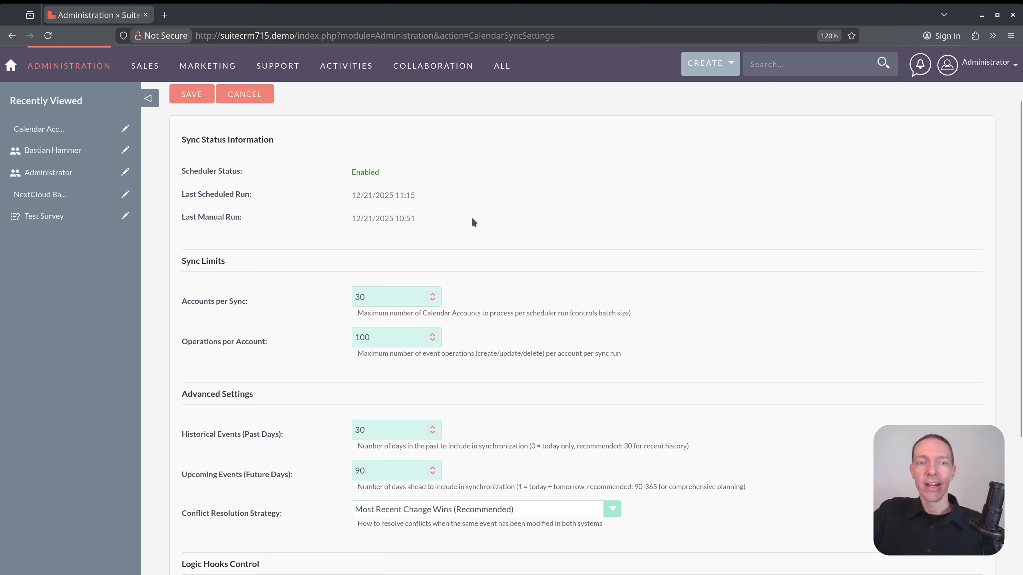
pyautogui.scroll(-4, 450, 192)
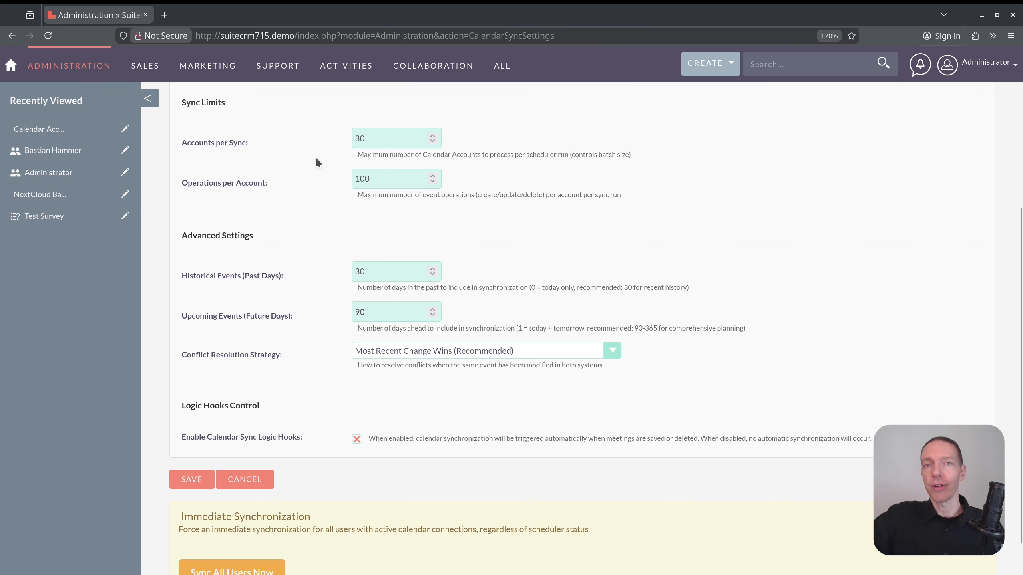
pyautogui.scroll(-1, 316, 159)
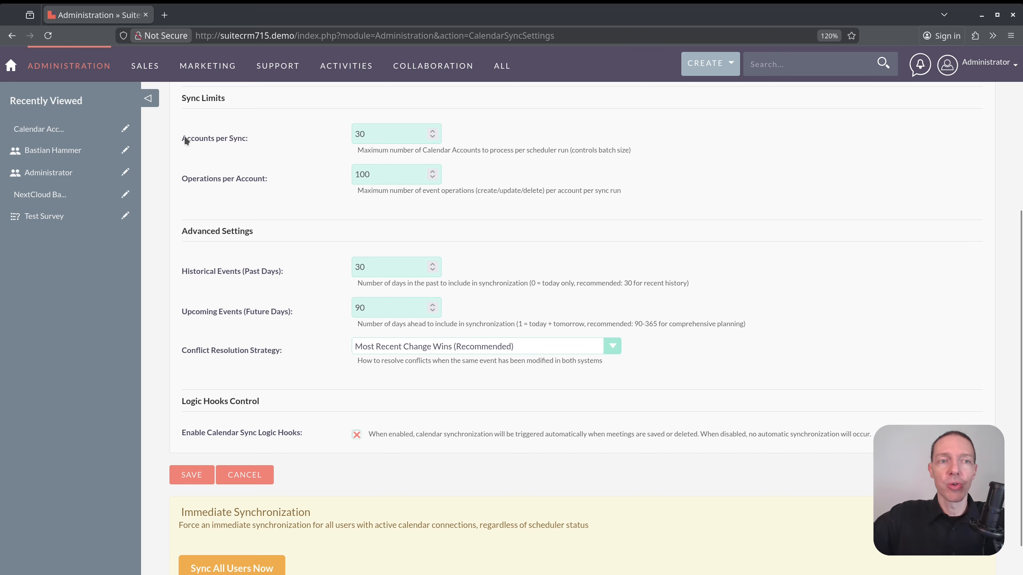
# Review Accounts per Sync and Operations per Account, then expand the Conflict Resolution Strategy choices.
pyautogui.moveTo(185, 138); pyautogui.dragTo(265, 133)
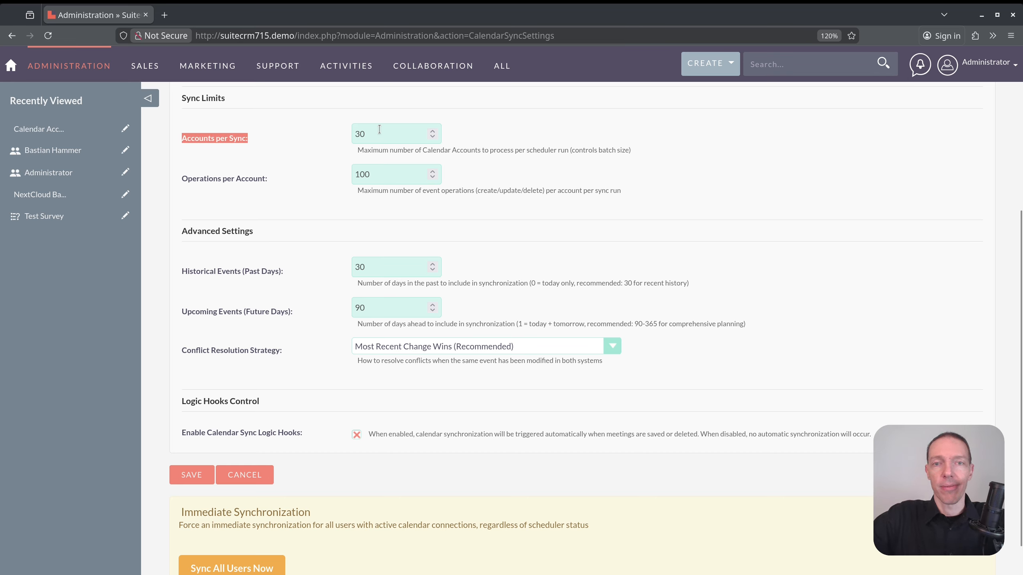
pyautogui.moveTo(299, 186); pyautogui.dragTo(191, 183)
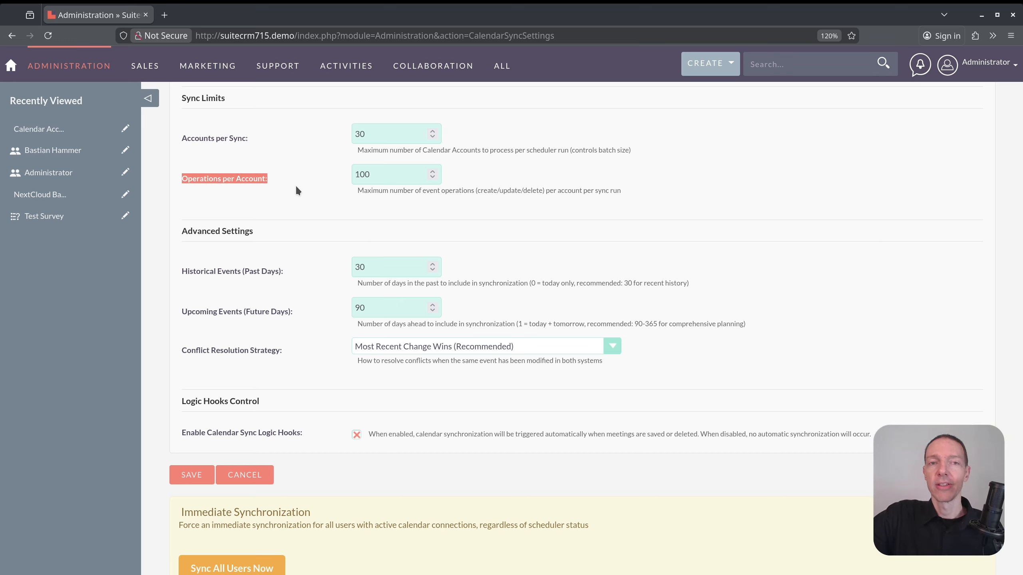
pyautogui.click(301, 254)
pyautogui.scroll(1, 265, 248)
pyautogui.scroll(-3, 267, 247)
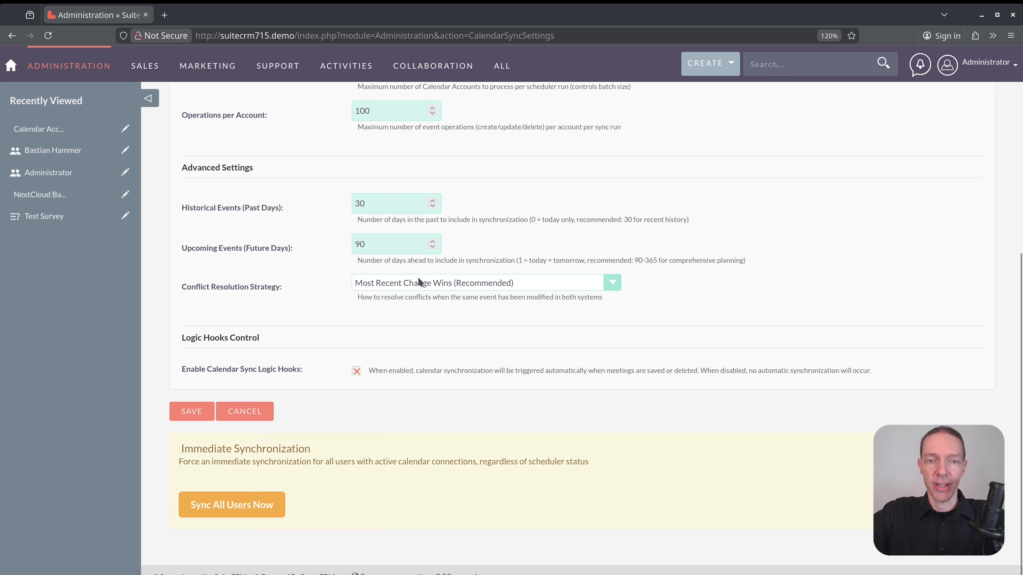
pyautogui.moveTo(289, 284); pyautogui.dragTo(170, 286)
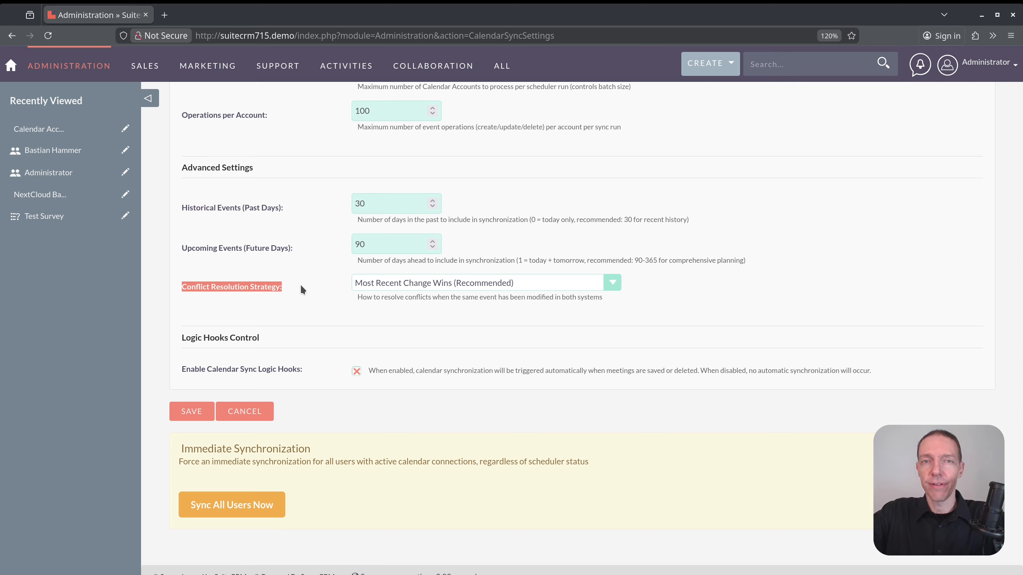
pyautogui.click(429, 283)
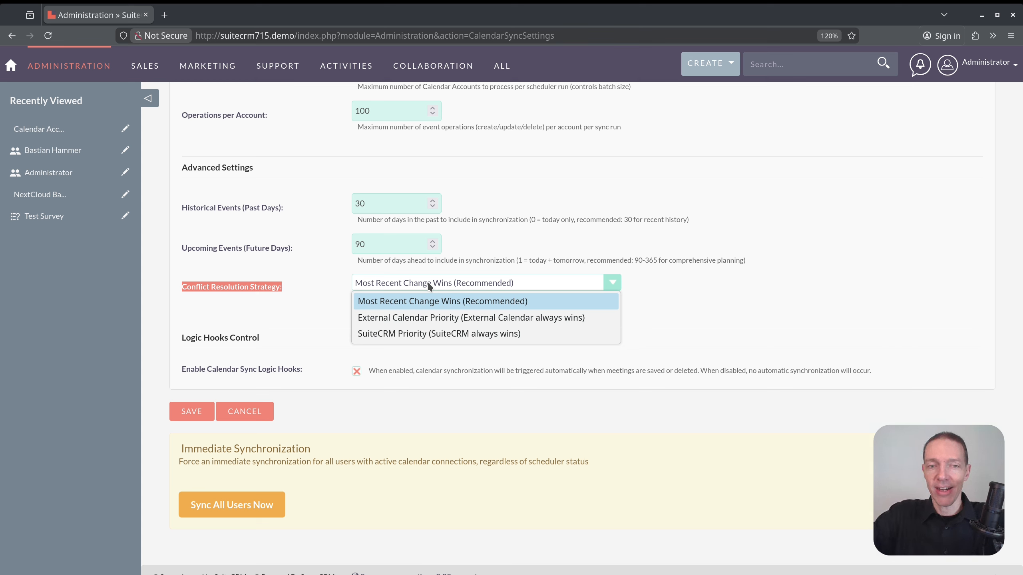
# Keep Most Recent Change Wins (Recommended) as the strategy and review the Logic Hooks Control section.
pyautogui.click(495, 303)
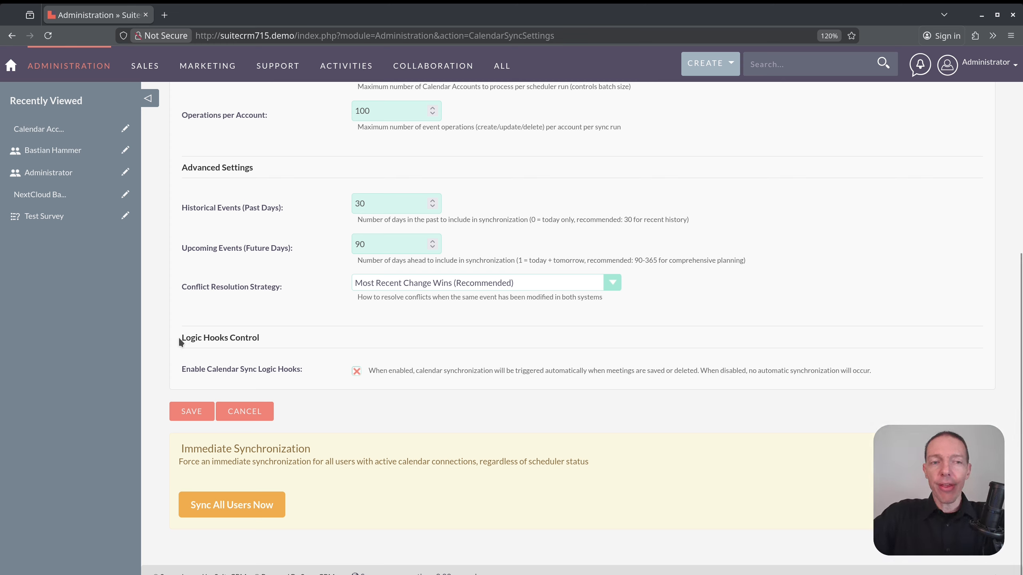
pyautogui.moveTo(182, 334); pyautogui.dragTo(280, 335)
pyautogui.click(280, 340)
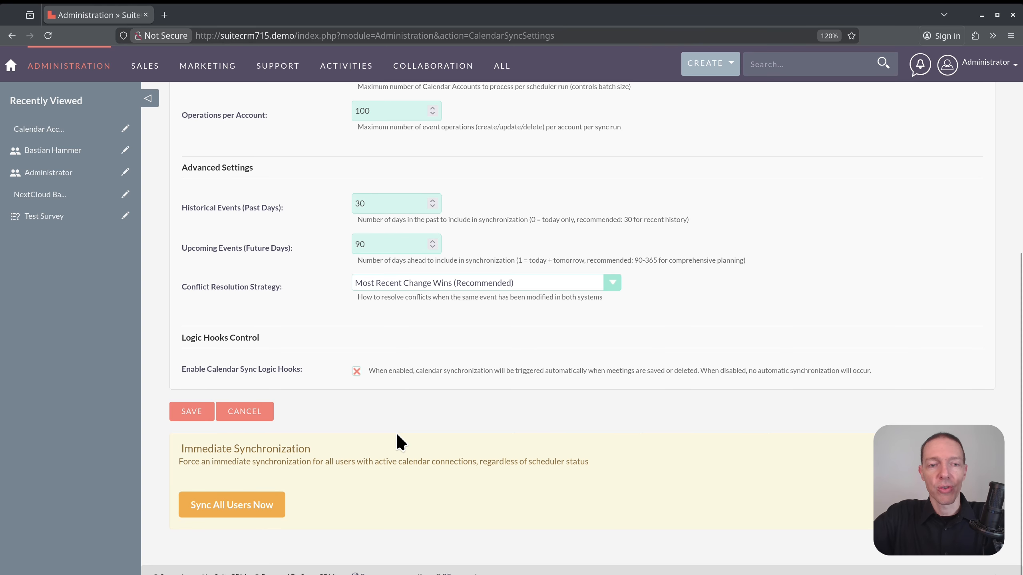
pyautogui.scroll(6, 397, 434)
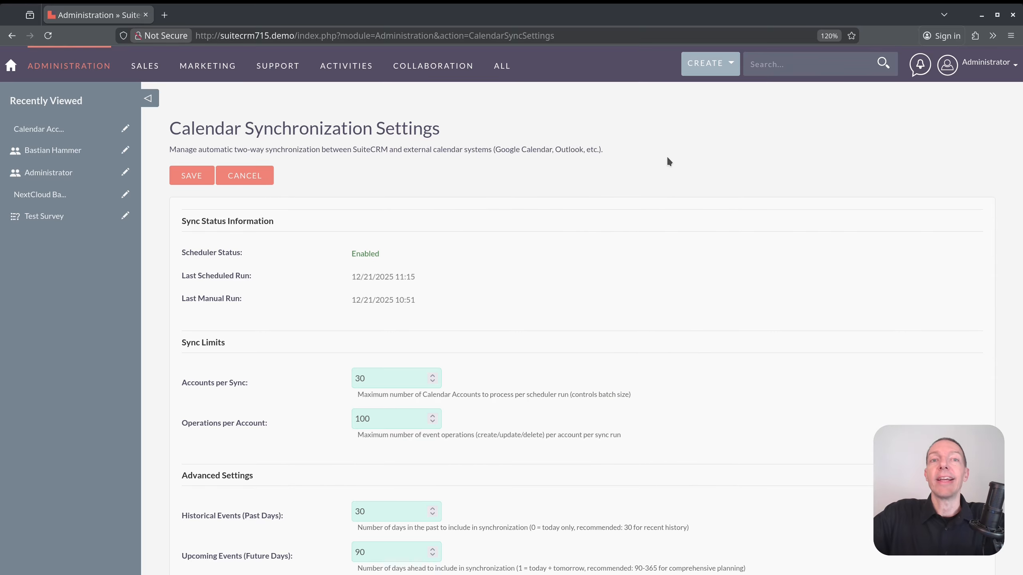
# Switch to the regular user's private Firefox window and show the Nextcloud dashboard.
pyautogui.hotkey('alt', 'Tab')
pyautogui.hotkey('alt', 'Tab')
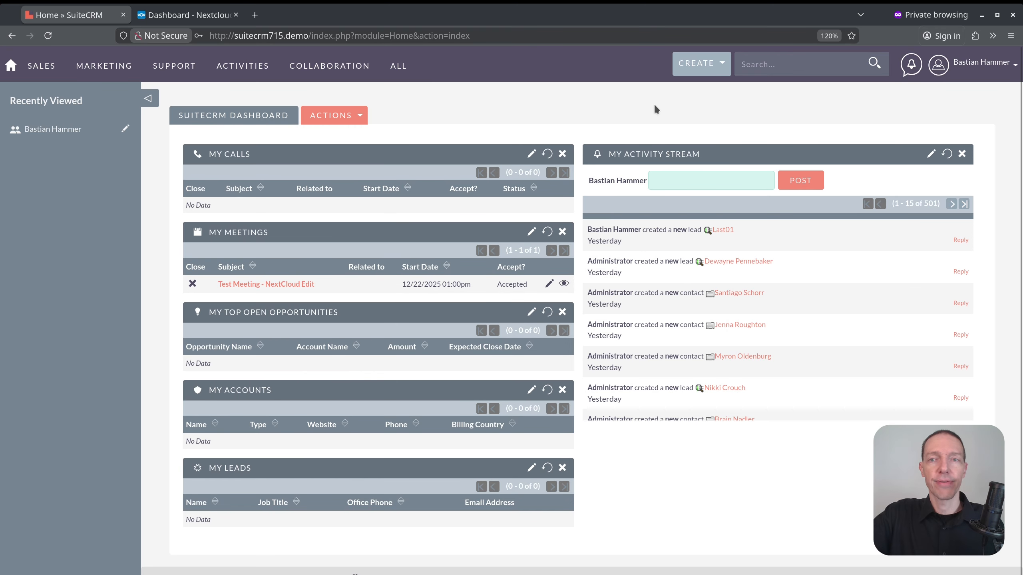
pyautogui.click(965, 66)
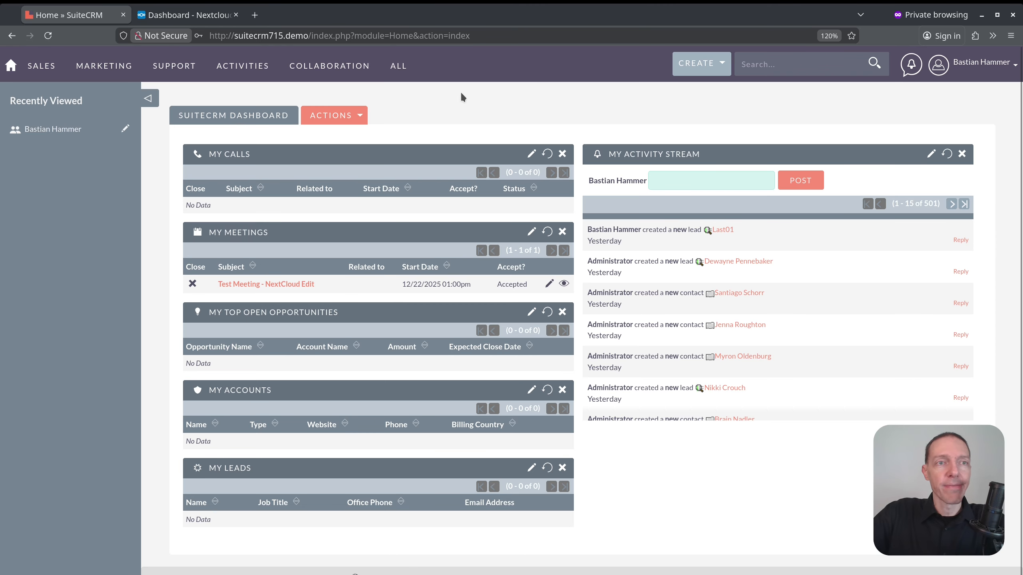
pyautogui.click(185, 16)
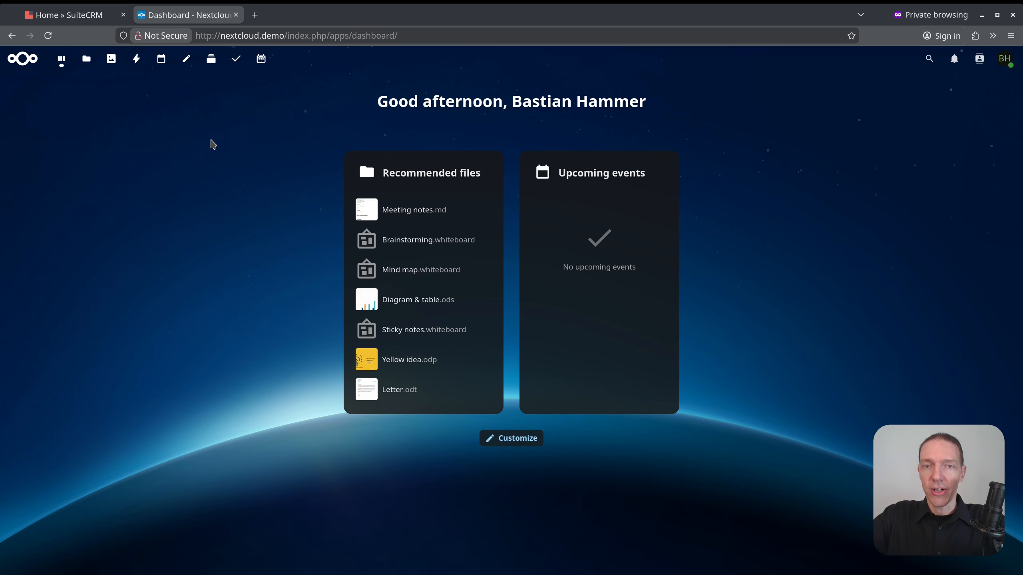
# Go to the Nextcloud account settings and open the Security section.
pyautogui.click(1006, 59)
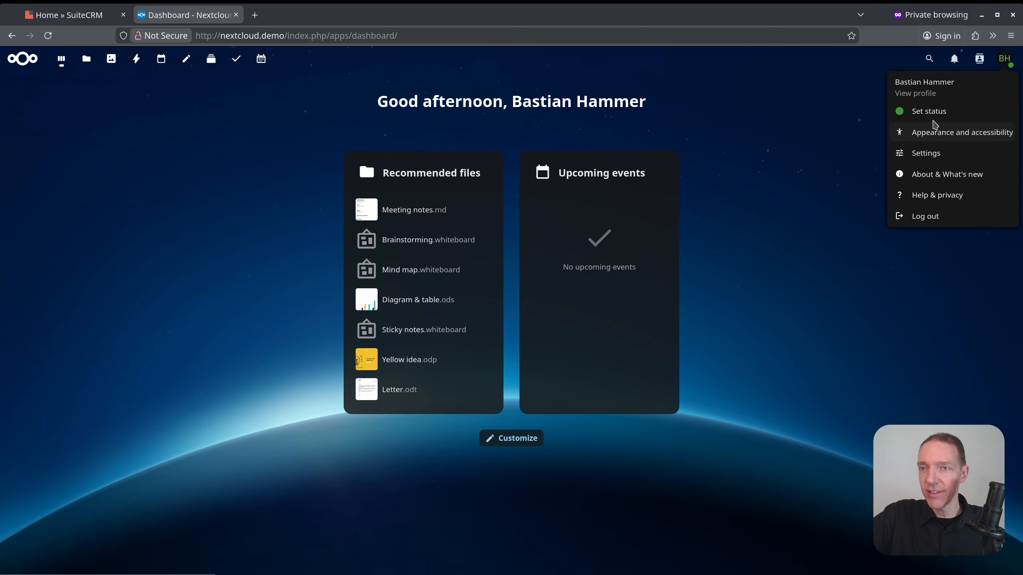
pyautogui.click(926, 157)
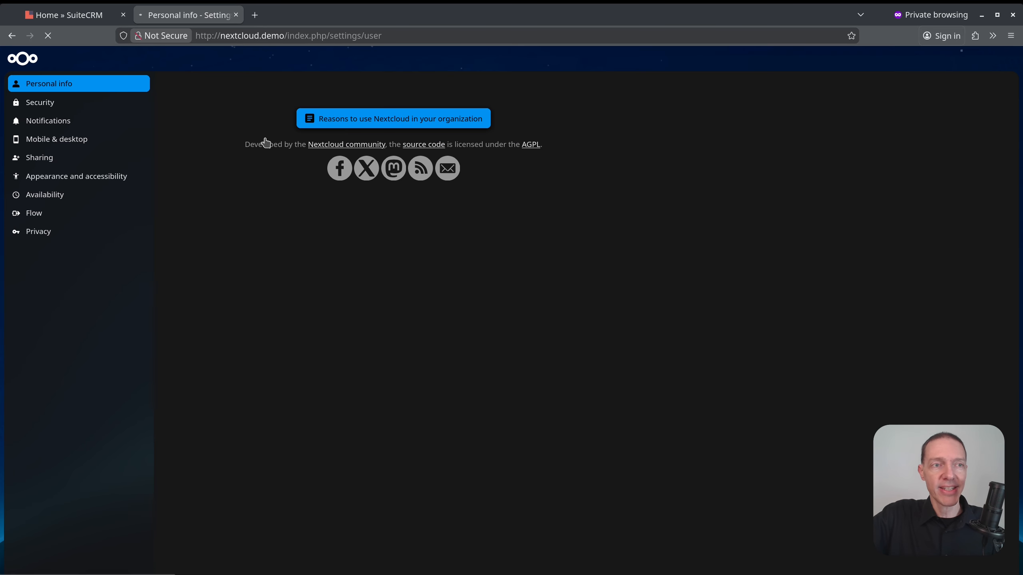
pyautogui.click(48, 104)
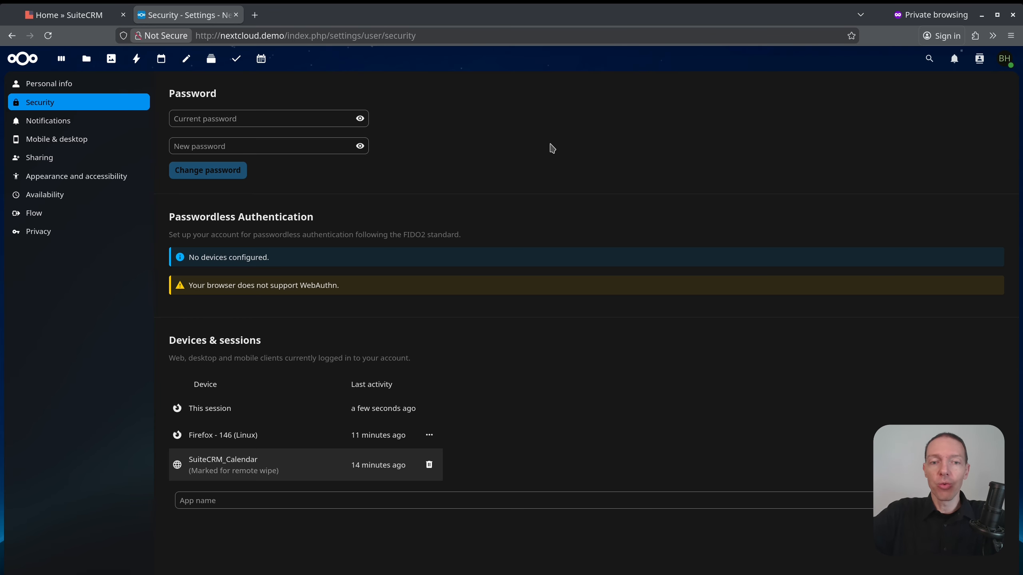
# Create a Nextcloud app password named SuiteCRMCalendar and select the generated password.
pyautogui.click(308, 502)
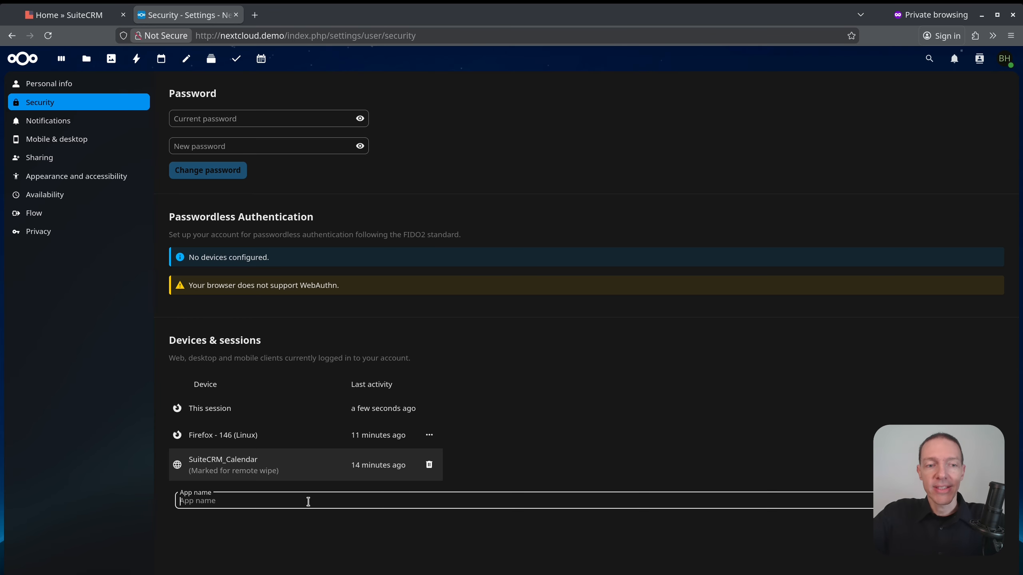
pyautogui.write('Suite')
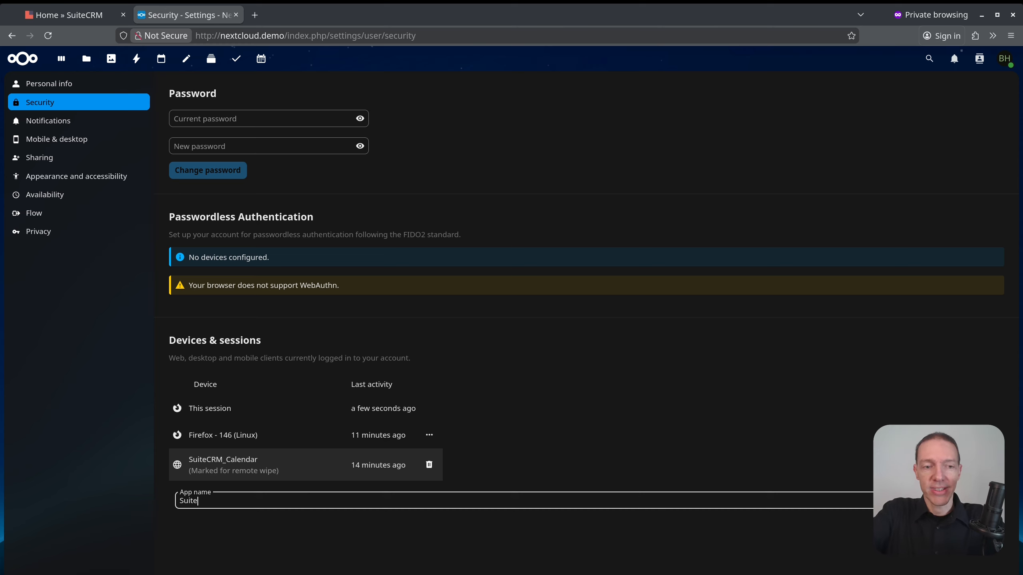
pyautogui.write('CRMCalendar')
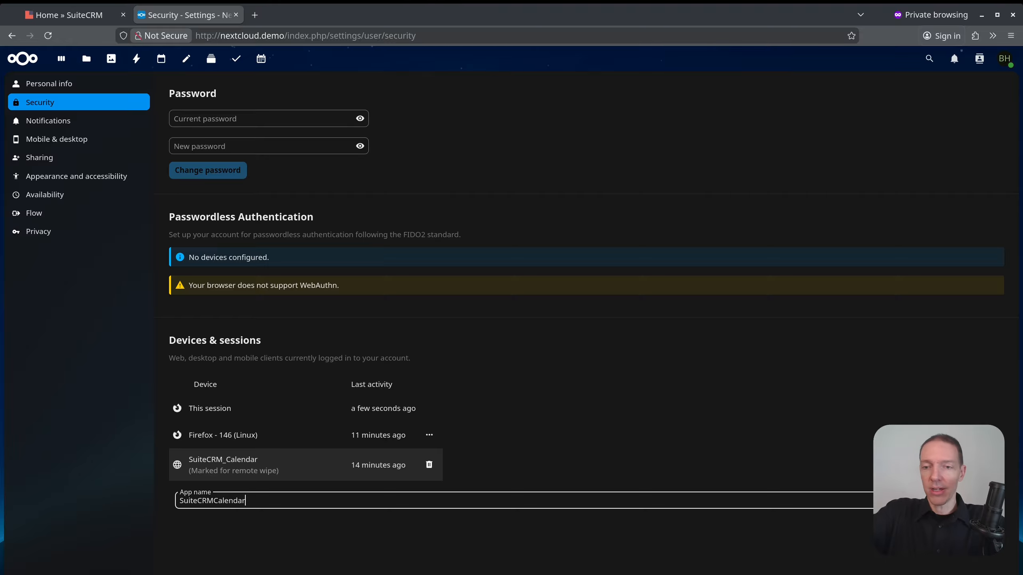
pyautogui.press('Return')
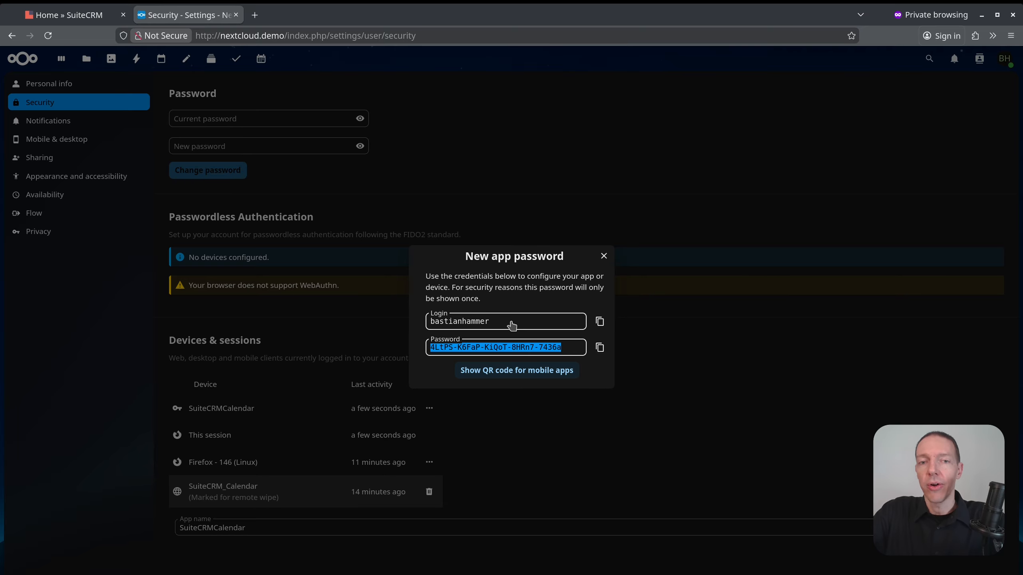
pyautogui.doubleClick(570, 345)
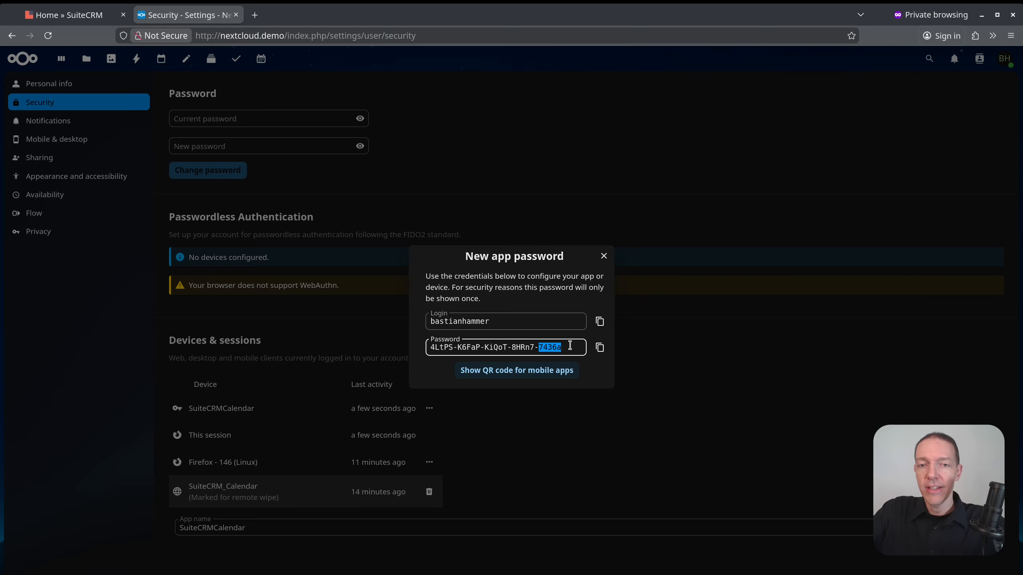
pyautogui.tripleClick(570, 345)
pyautogui.hotkey('ctrl', 'c')
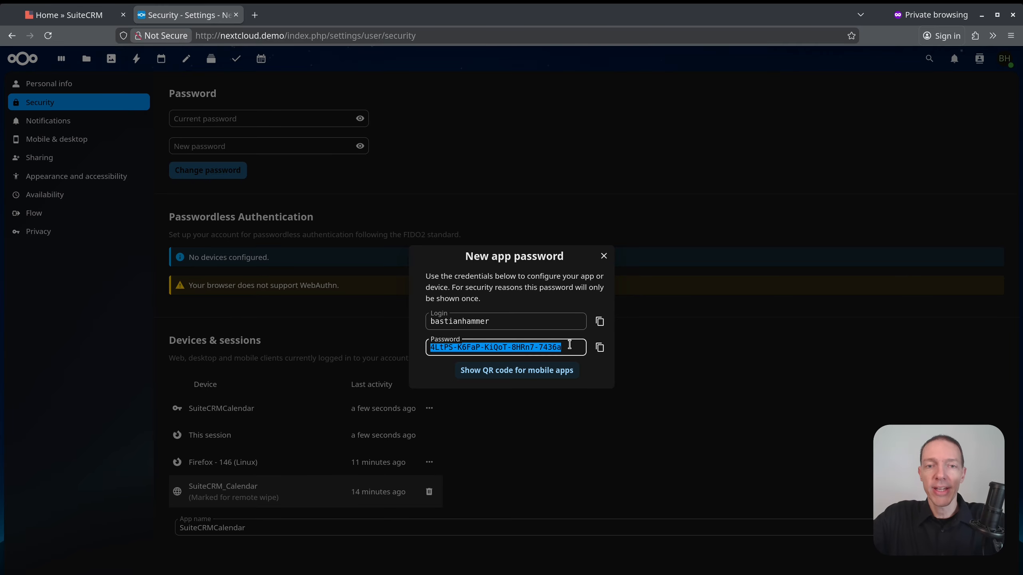
# Paste the app password onto line 4 of the Kate notes and close the app password dialog.
pyautogui.hotkey('alt', 'Tab')
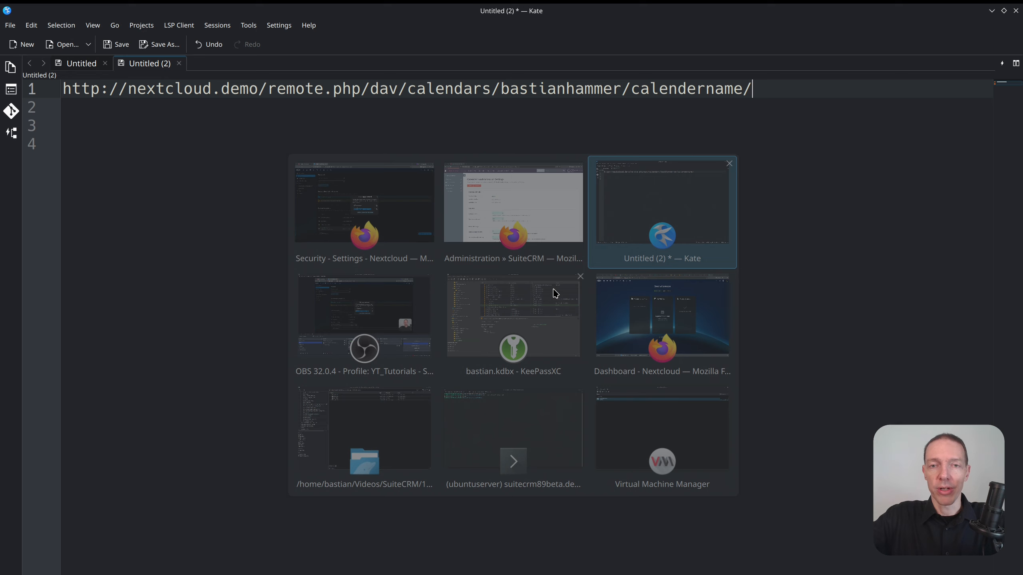
pyautogui.click(378, 197)
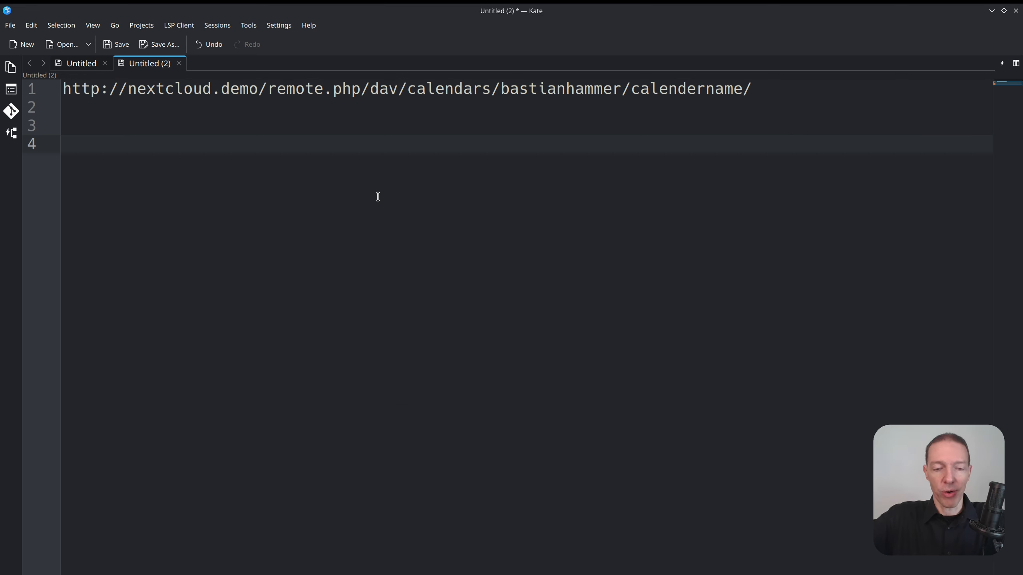
pyautogui.hotkey('ctrl', 'v')
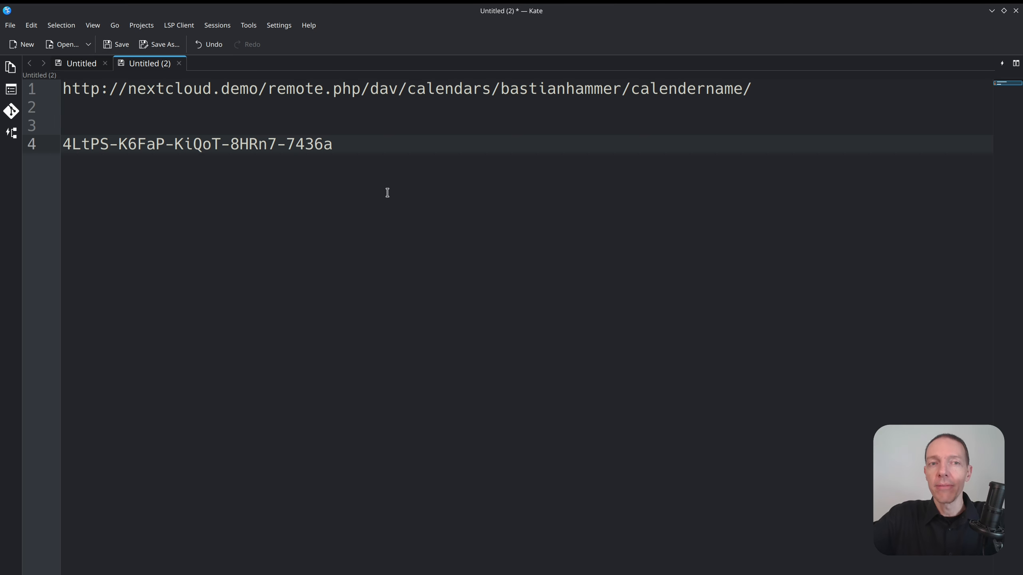
pyautogui.hotkey('alt', 'Tab')
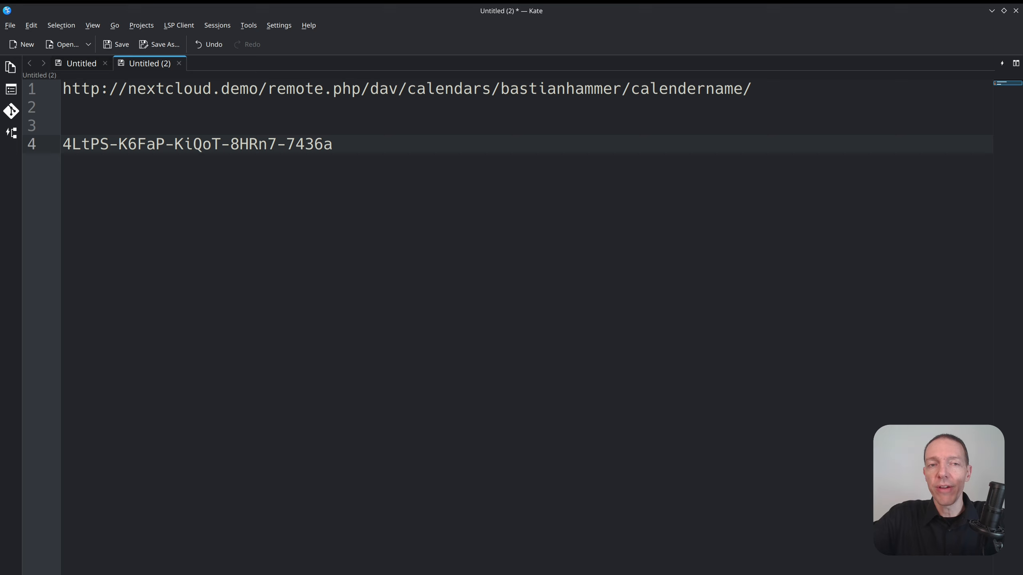
pyautogui.click(606, 257)
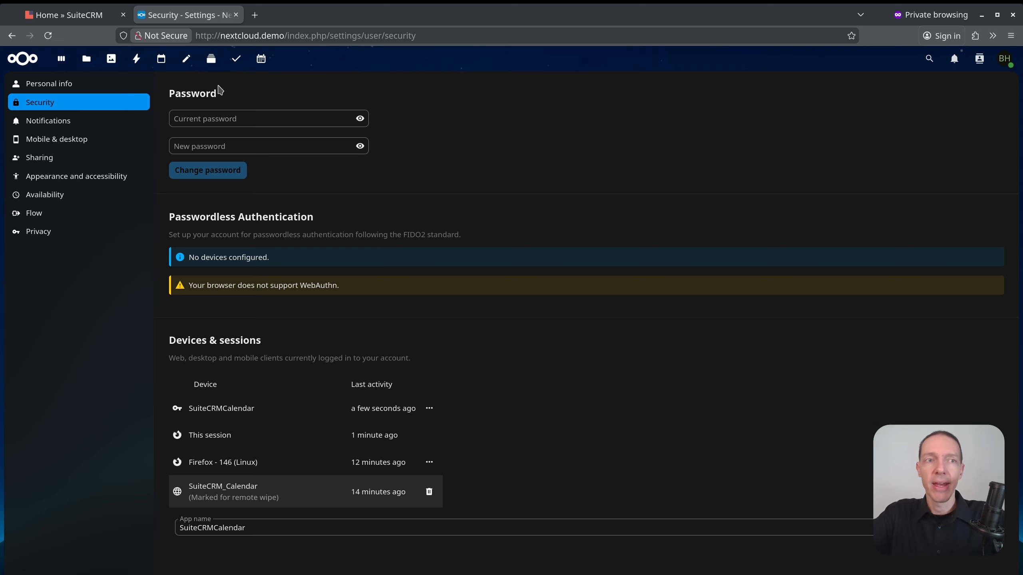
# In the Nextcloud Calendar app, add a new calendar named Suite.
pyautogui.click(161, 60)
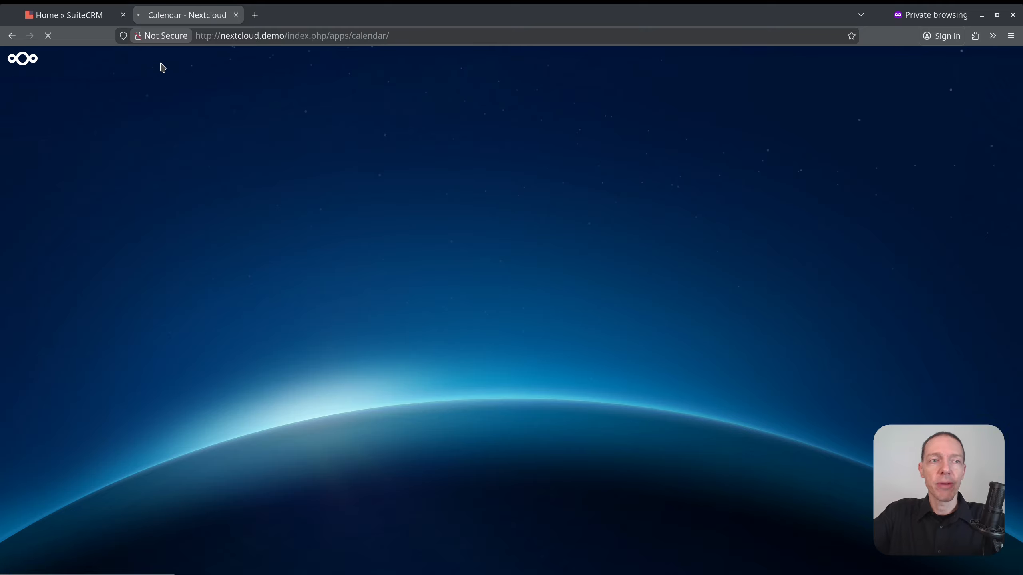
pyautogui.click(141, 127)
pyautogui.click(150, 153)
pyautogui.write('Suite')
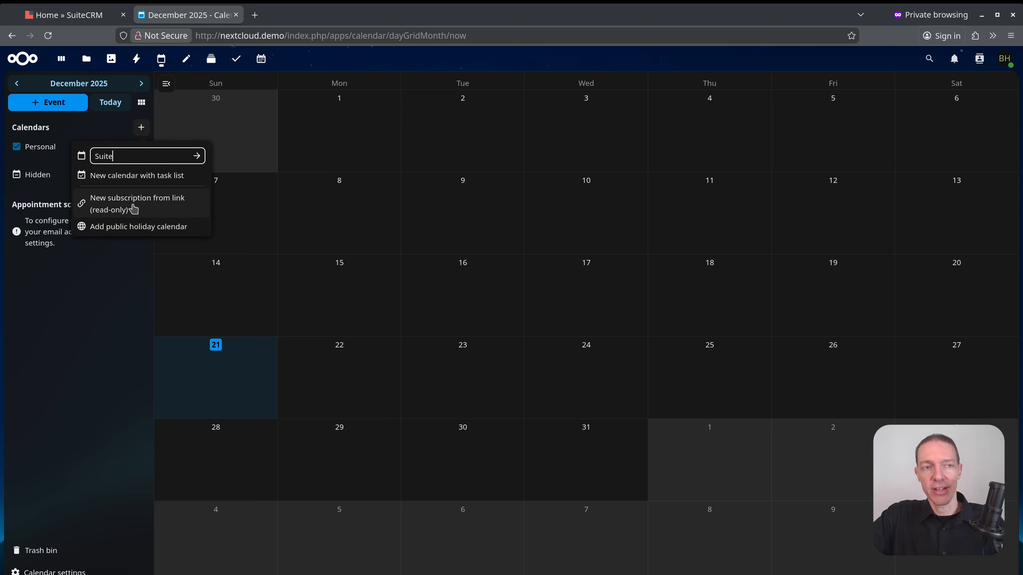
pyautogui.press('Return')
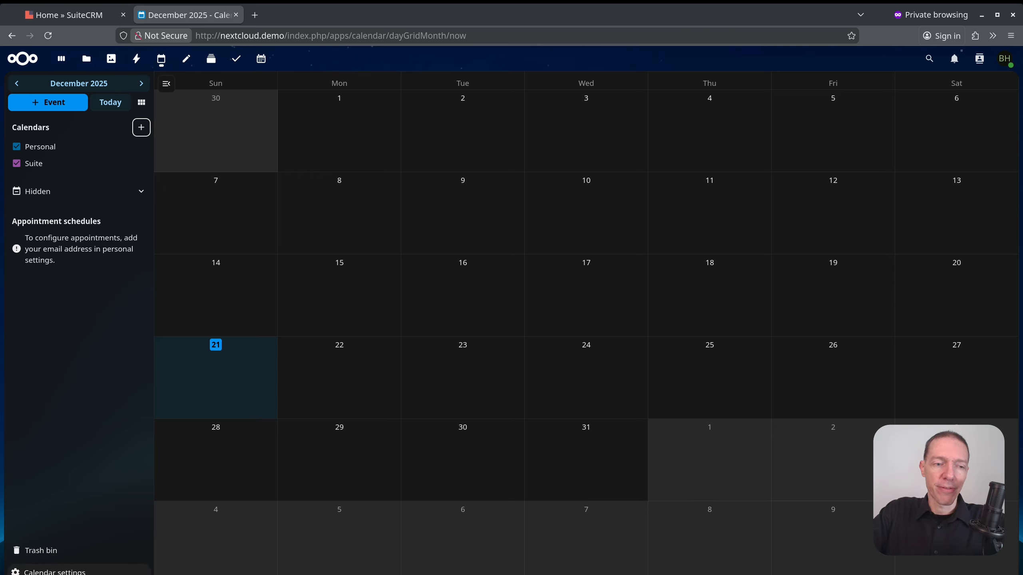
pyautogui.click(54, 571)
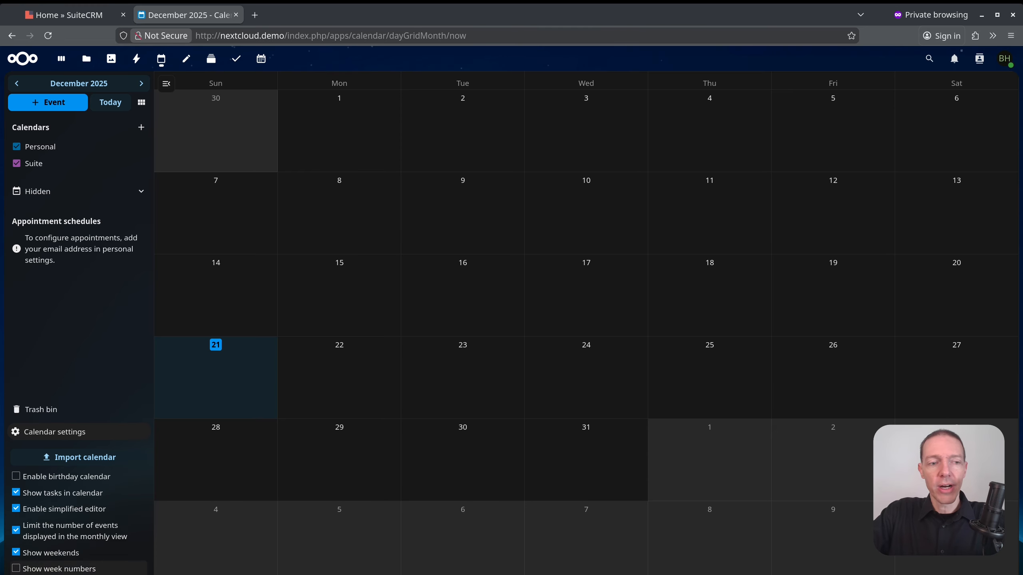
pyautogui.scroll(-5, 59, 490)
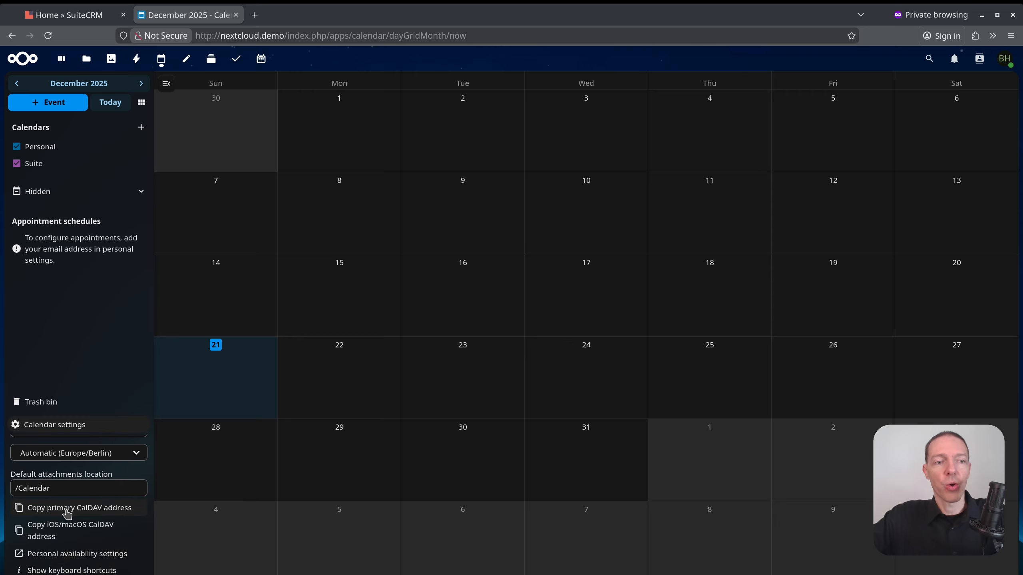
pyautogui.click(67, 509)
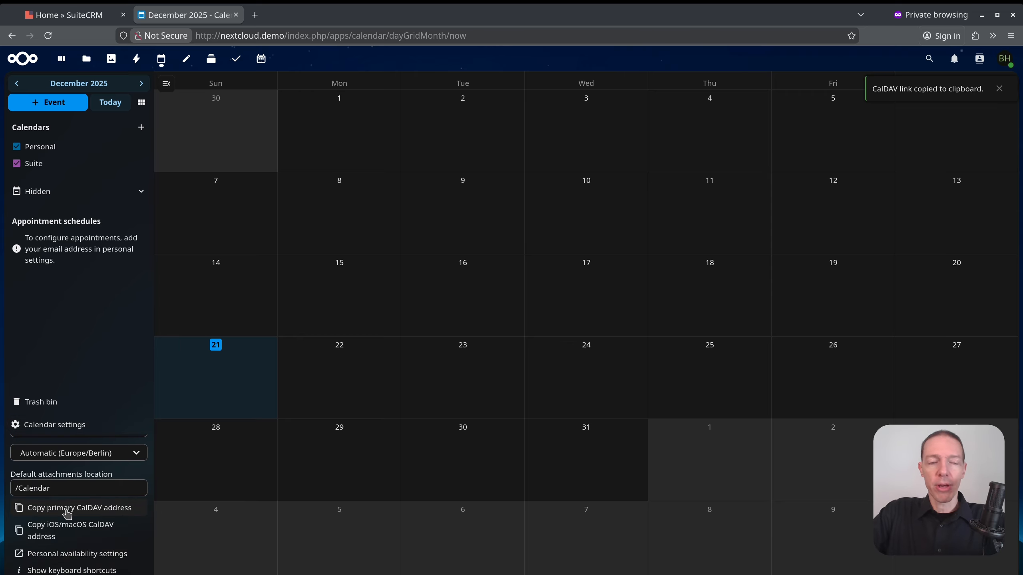
pyautogui.hotkey('alt', 'Tab')
pyautogui.hotkey('alt', 'Tab')
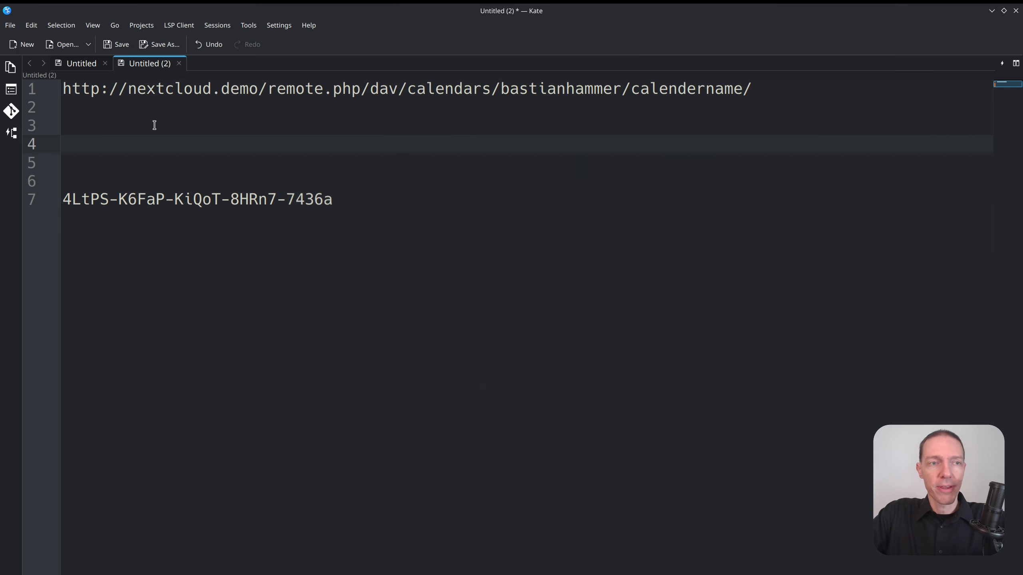
pyautogui.click(143, 107)
pyautogui.click(139, 128)
pyautogui.hotkey('ctrl', 'v')
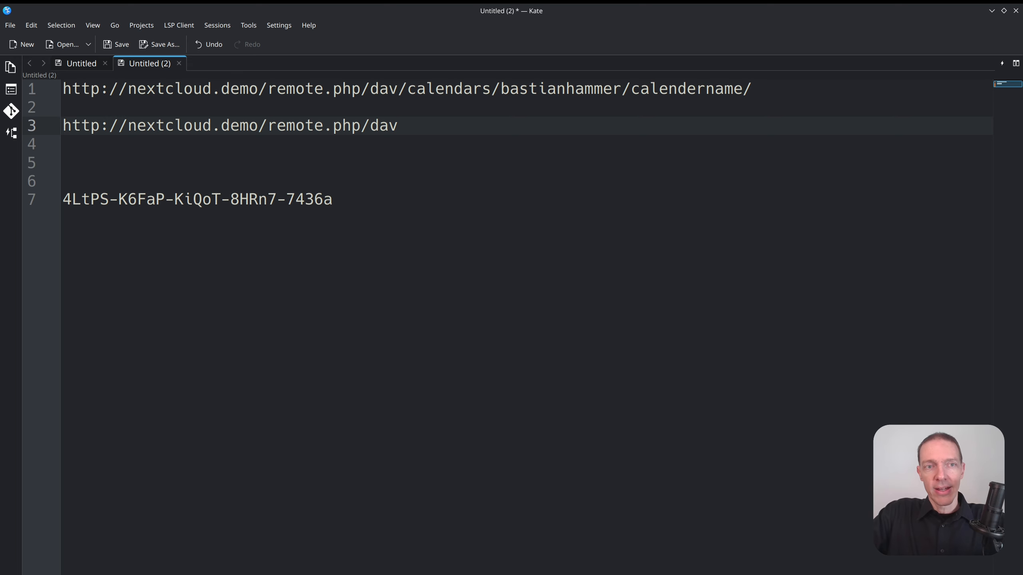
pyautogui.moveTo(422, 126); pyautogui.dragTo(4, 129)
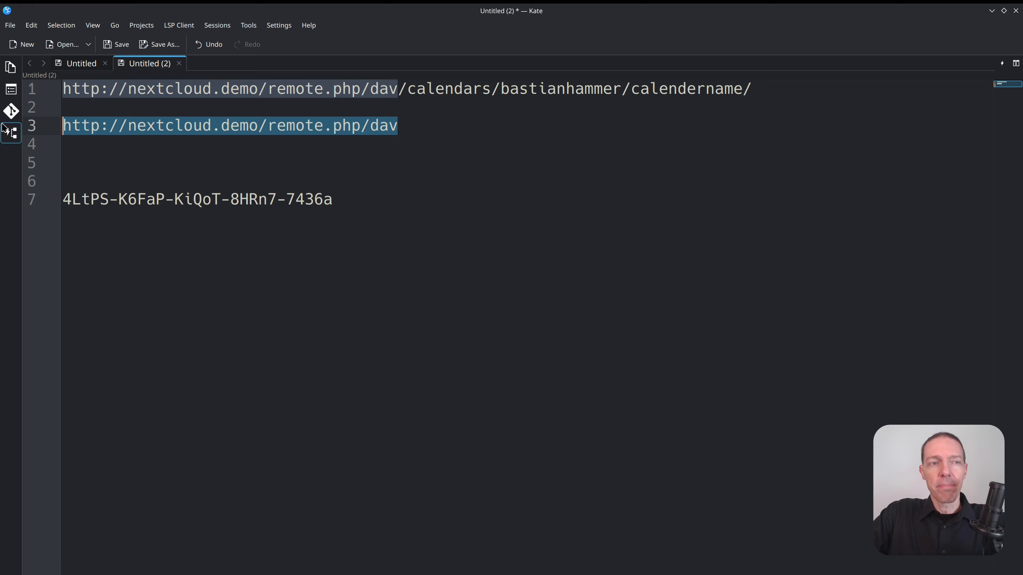
# Copy the iOS/macOS CalDAV address from the calendar settings and return to Kate.
pyautogui.click(390, 139)
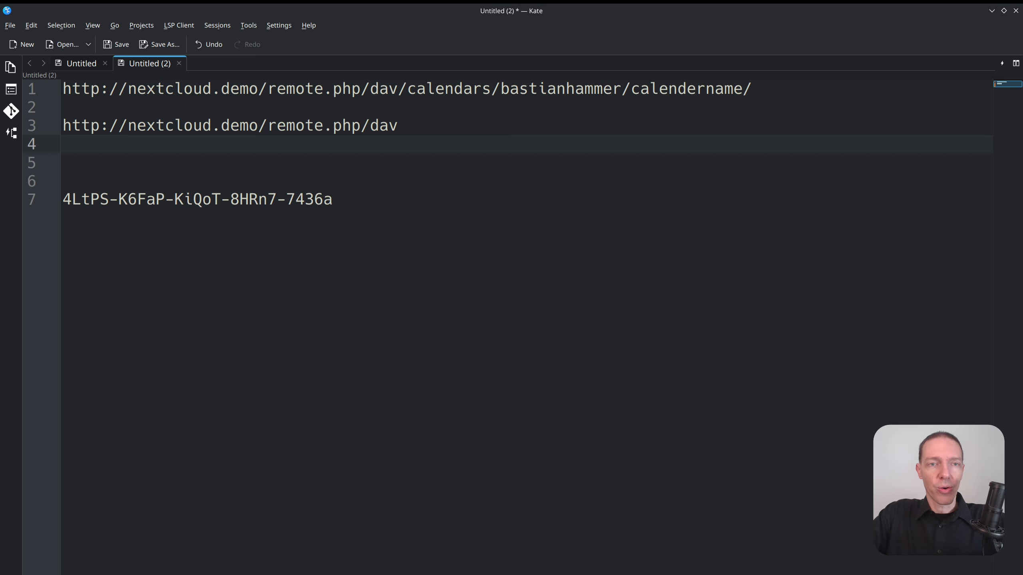
pyautogui.hotkey('alt', 'Tab')
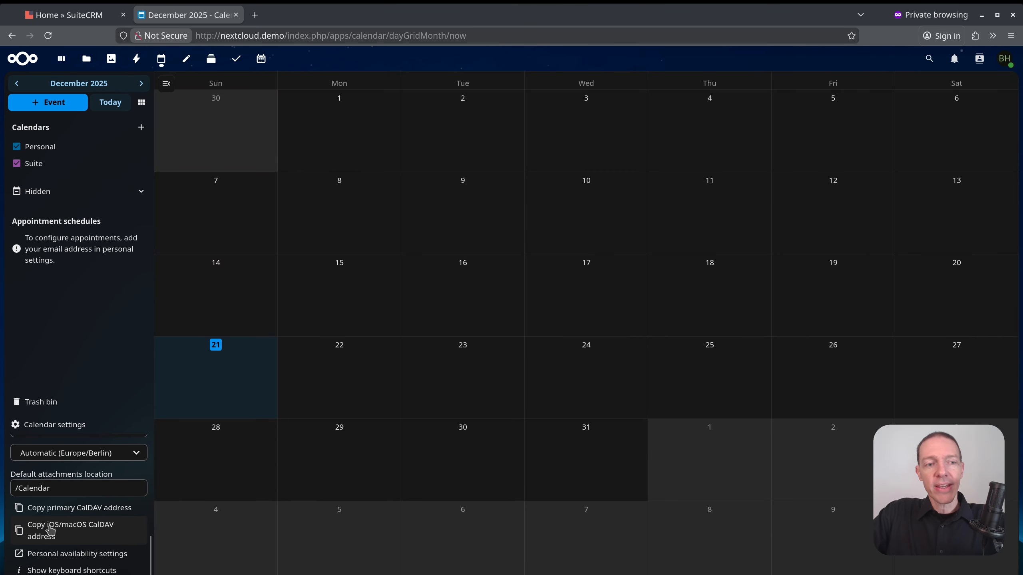
pyautogui.click(51, 531)
pyautogui.hotkey('alt', 'Tab')
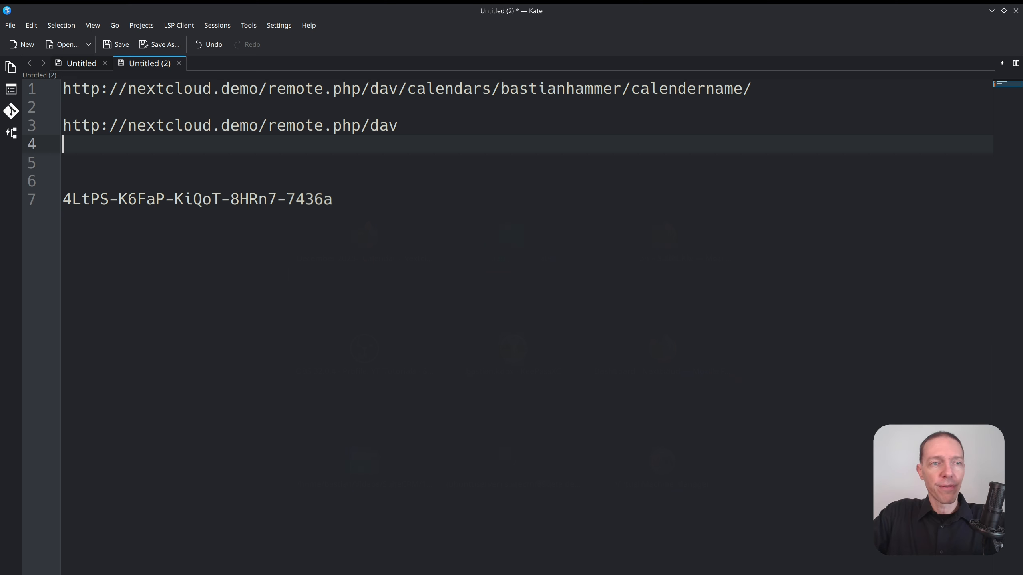
# In Kate, paste a copy of line 1's CalDAV template URL onto new line 5.
pyautogui.hotkey('ctrl', 'v')
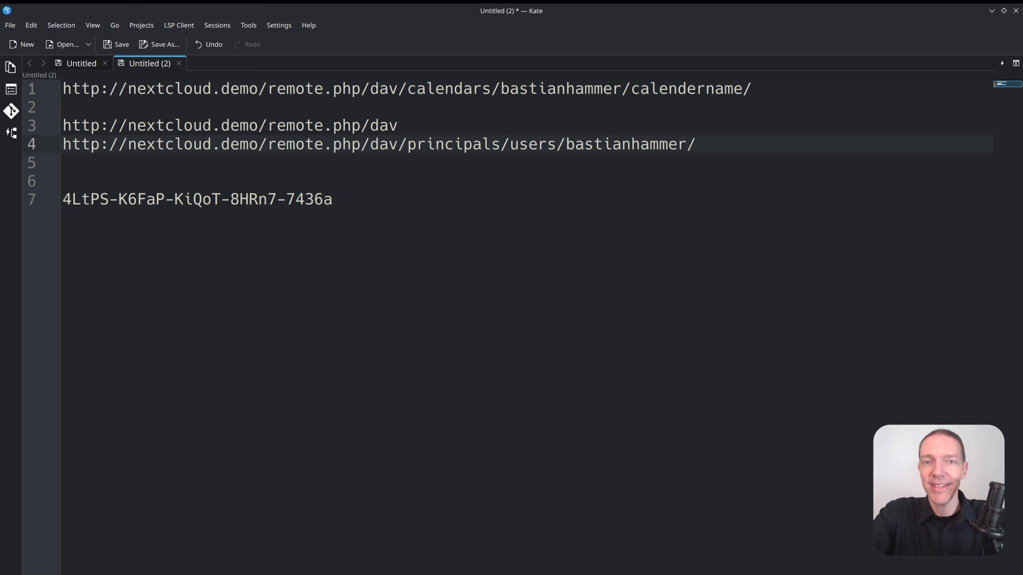
pyautogui.press('Return')
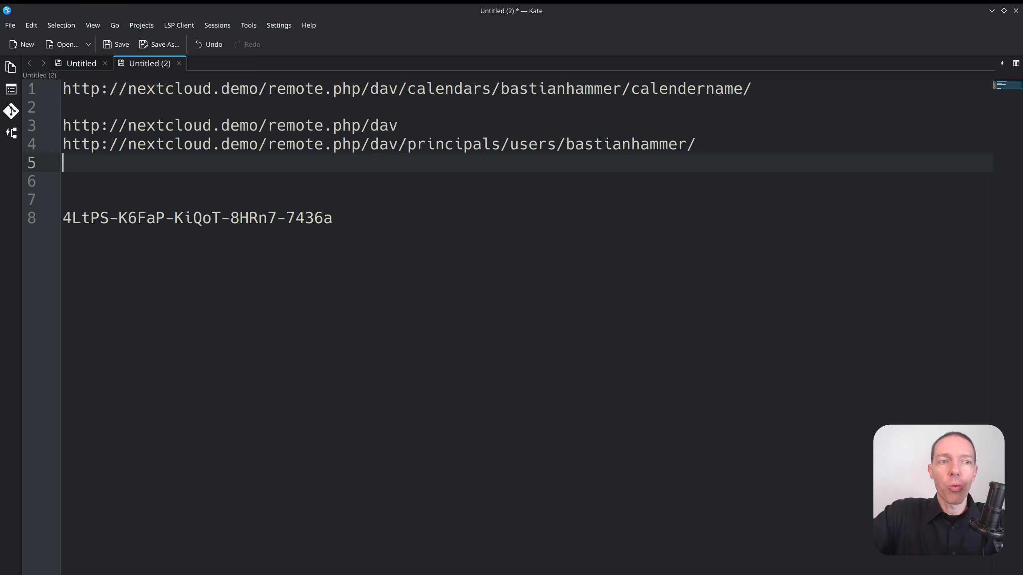
pyautogui.moveTo(772, 85); pyautogui.dragTo(31, 85)
pyautogui.click(114, 166)
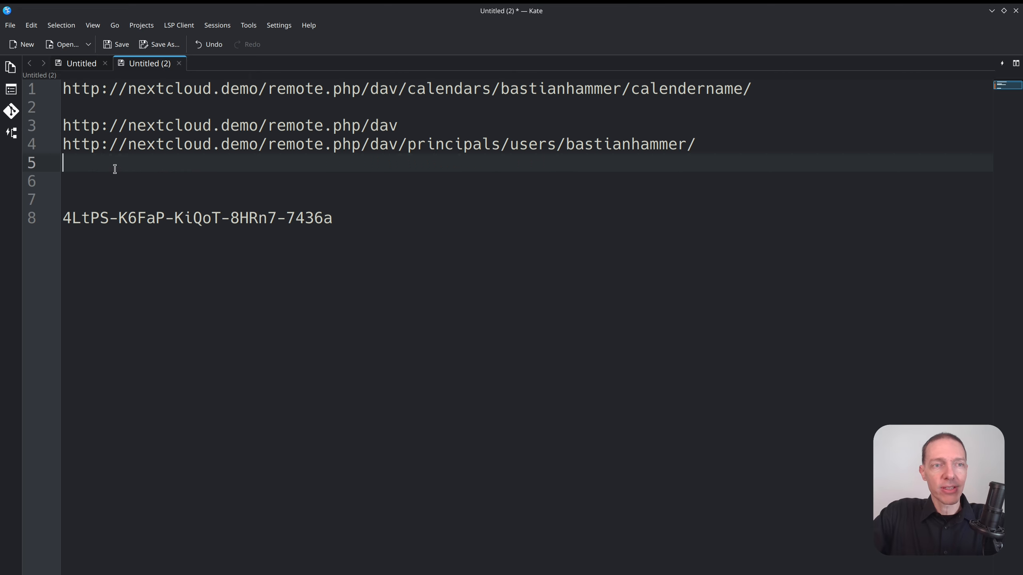
pyautogui.hotkey('ctrl', 'v')
# Replace the calendername placeholder in the copied URL with suite.
pyautogui.doubleClick(455, 165)
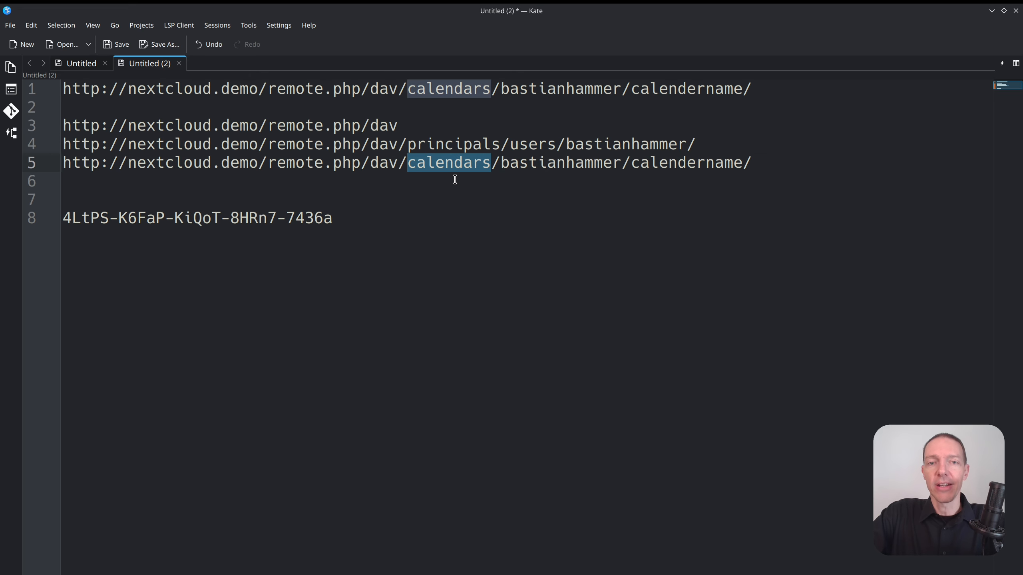
pyautogui.doubleClick(546, 163)
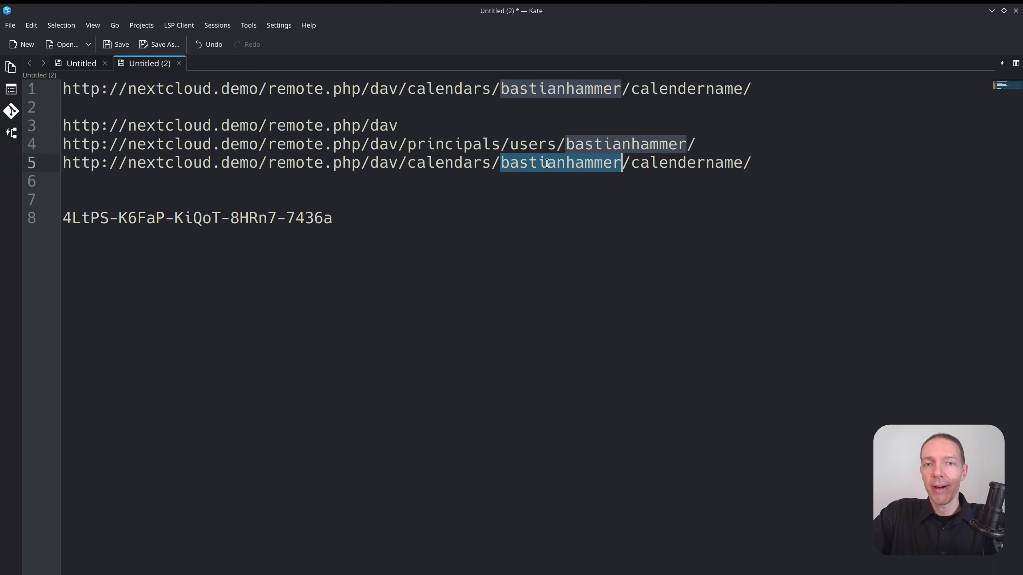
pyautogui.doubleClick(644, 157)
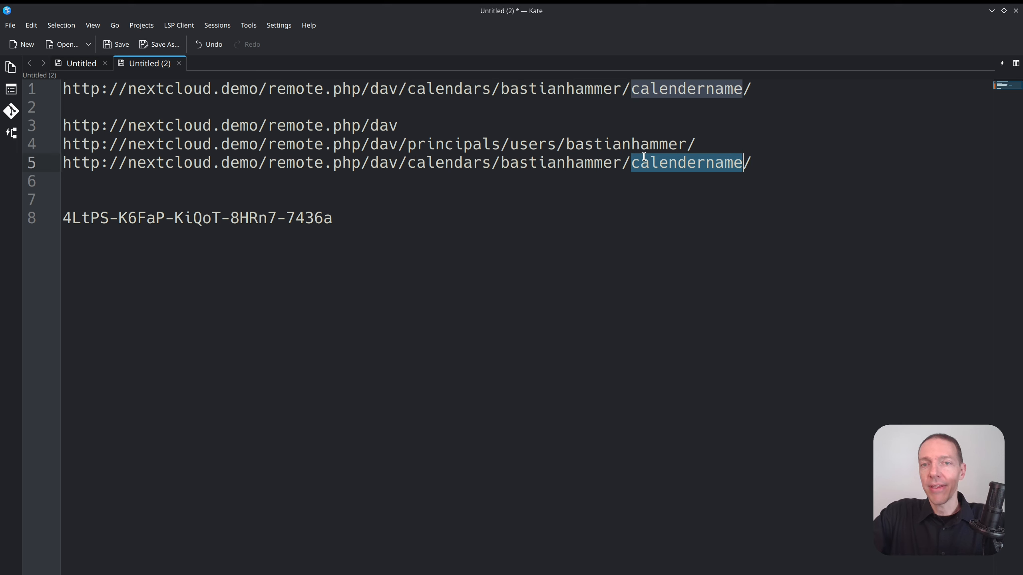
pyautogui.write('suite')
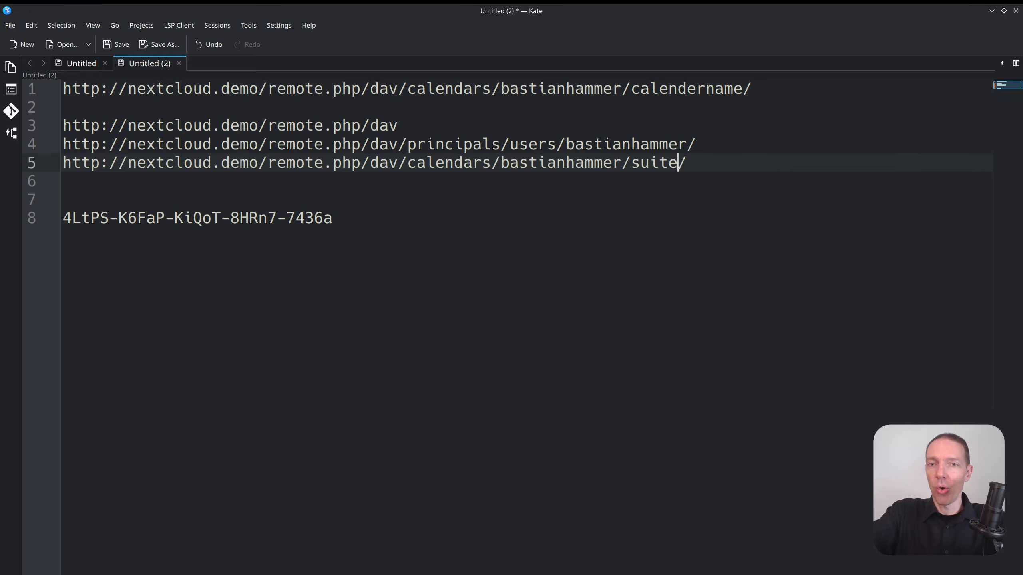
pyautogui.press('Right')
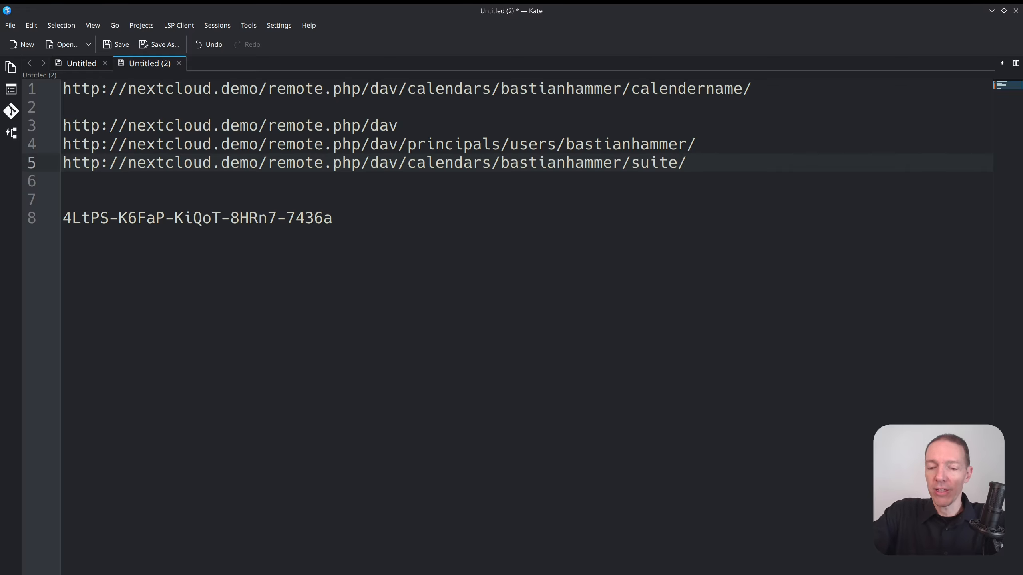
pyautogui.hotkey('shift', 'Left')
pyautogui.press('Right')
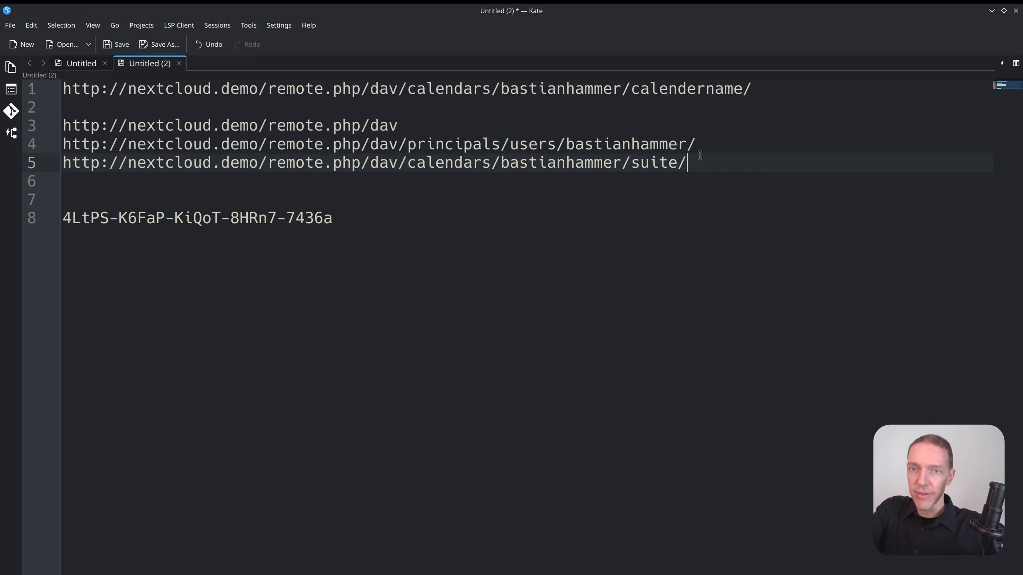
pyautogui.hotkey('shift', 'Left')
pyautogui.hotkey('shift', 'Left')
pyautogui.hotkey('shift', 'Left')
pyautogui.hotkey('shift', 'Left')
pyautogui.hotkey('shift', 'Left')
pyautogui.hotkey('shift', 'Left')
pyautogui.hotkey('shift', 'Left')
pyautogui.hotkey('shift', 'Left')
pyautogui.hotkey('shift', 'Left')
pyautogui.hotkey('shift', 'Left')
pyautogui.hotkey('shift', 'Left')
pyautogui.hotkey('shift', 'Left')
pyautogui.hotkey('shift', 'Left')
pyautogui.hotkey('shift', 'Left')
# Delete the generic dav and principals URL lines, leaving the suite calendar URL selected.
pyautogui.moveTo(727, 145); pyautogui.dragTo(62, 117)
pyautogui.press('Delete')
pyautogui.press('Delete')
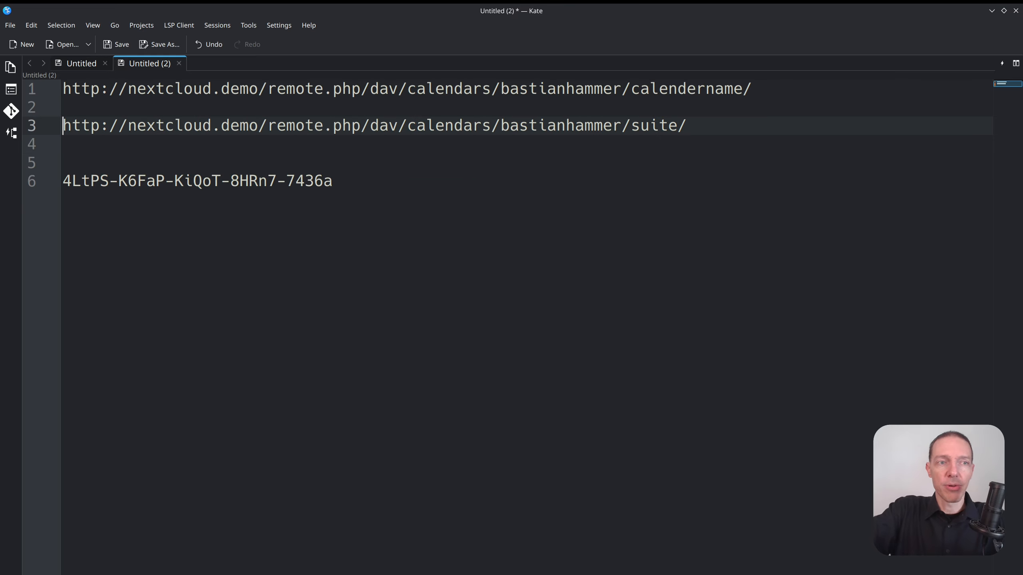
pyautogui.hotkey('shift', 'End')
pyautogui.hotkey('ctrl', 'c')
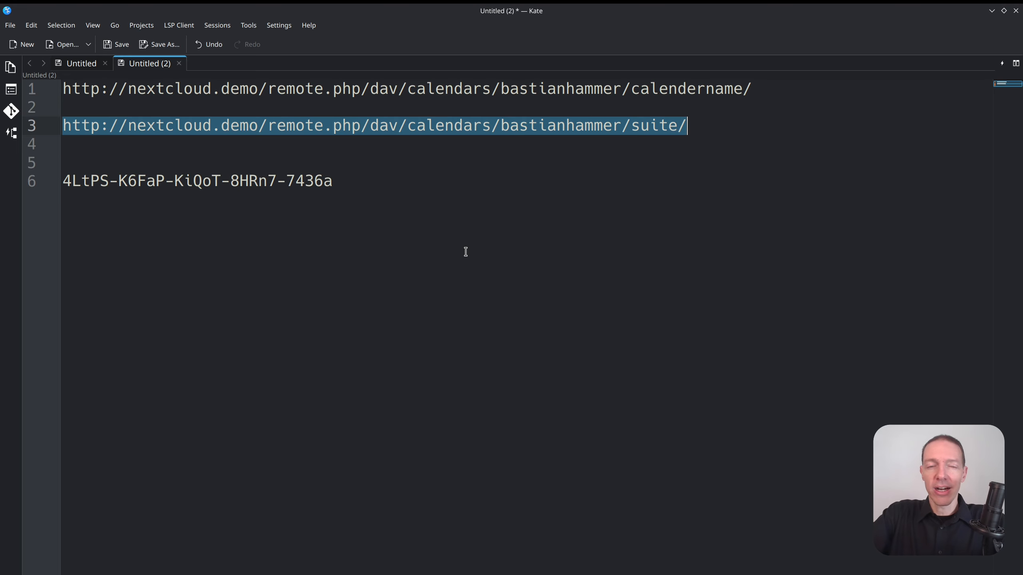
pyautogui.hotkey('alt', 'Tab')
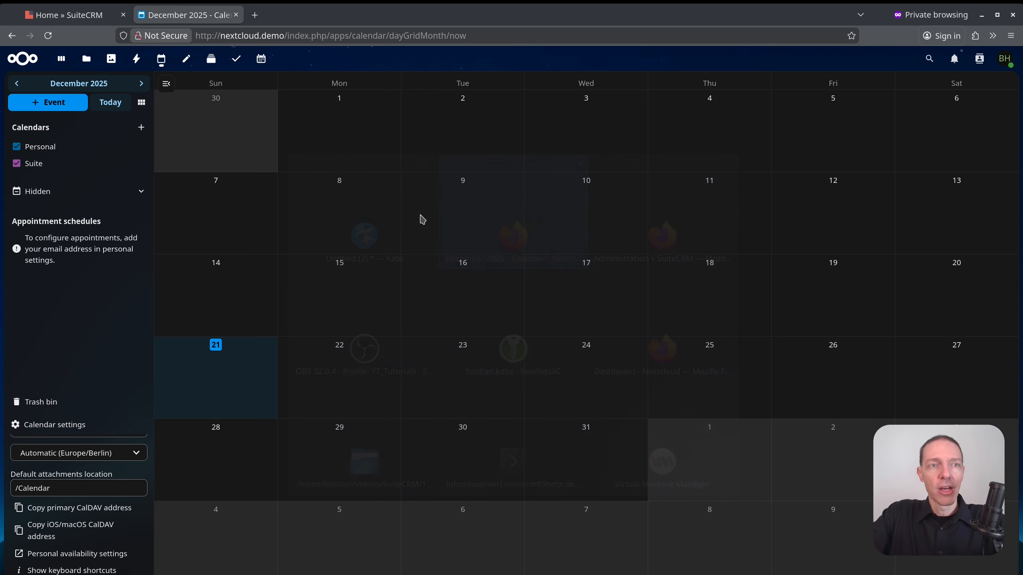
# Open View Calendar Accounts from the user's Profile, showing an empty list with No Data.
pyautogui.click(84, 20)
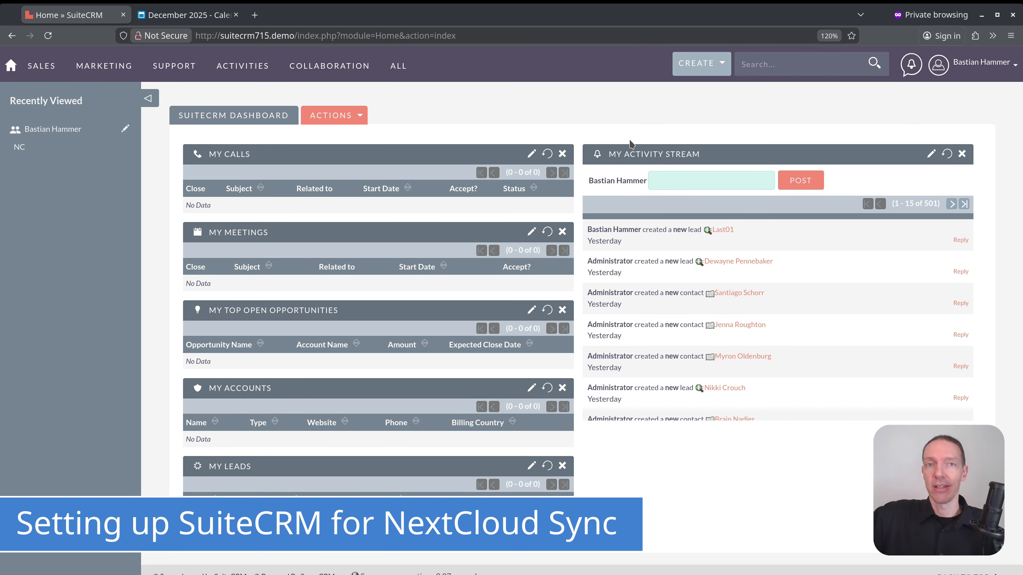
pyautogui.click(944, 63)
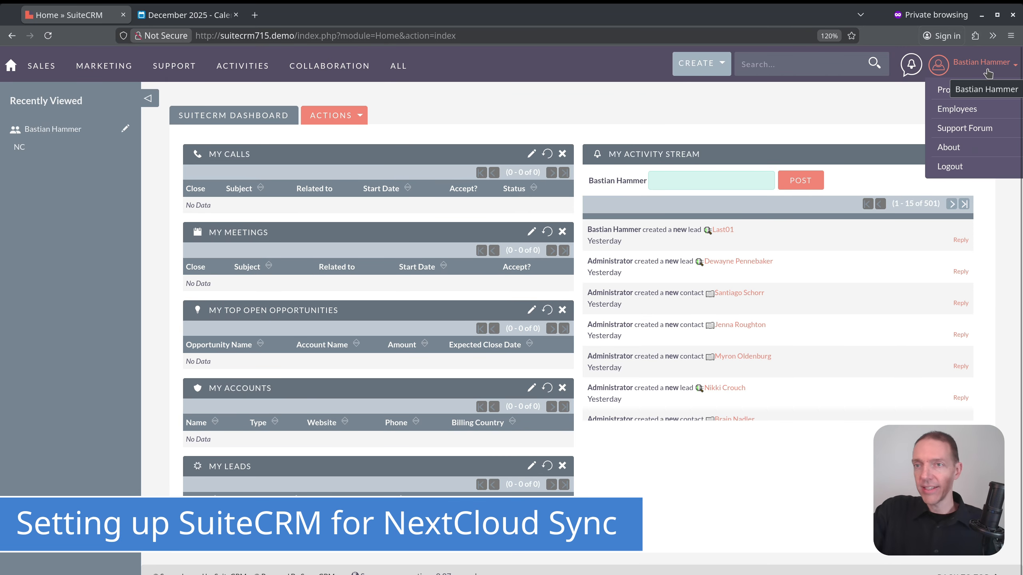
pyautogui.click(956, 95)
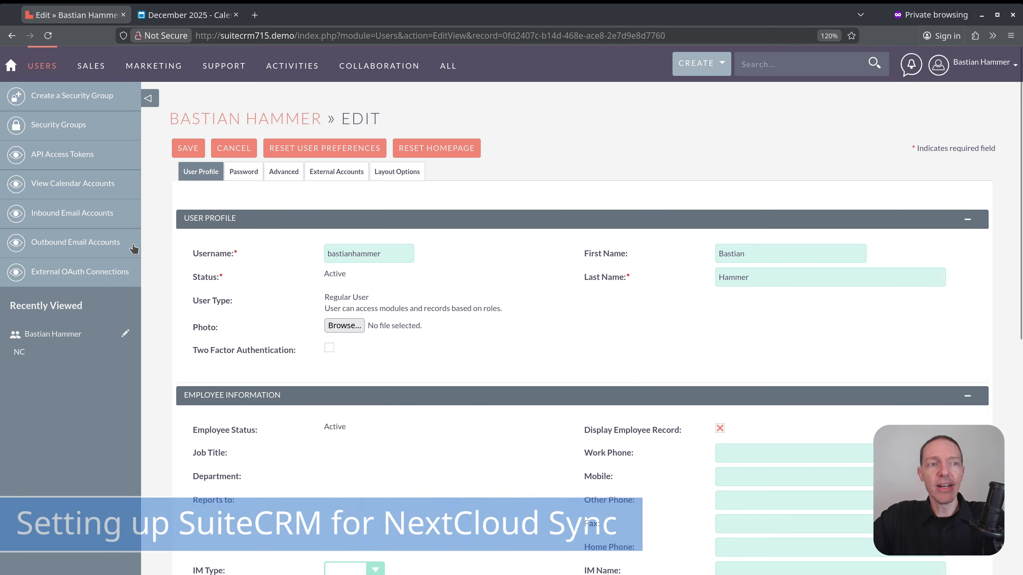
pyautogui.click(80, 183)
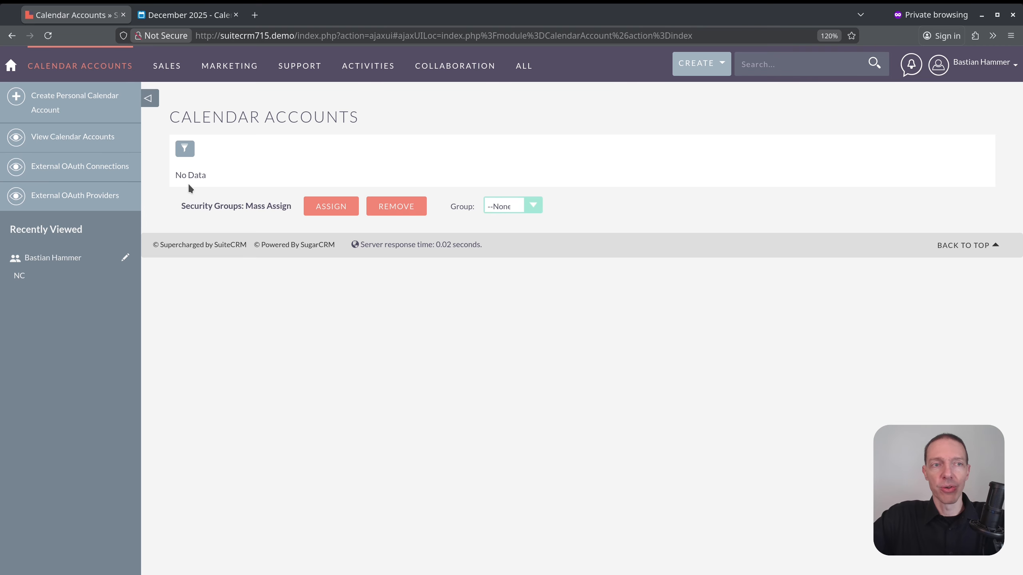
# Create a personal calendar account named 'Suite NextCloud' and keep CalDAV as its calendar source.
pyautogui.click(60, 104)
pyautogui.click(448, 213)
pyautogui.write('Suite')
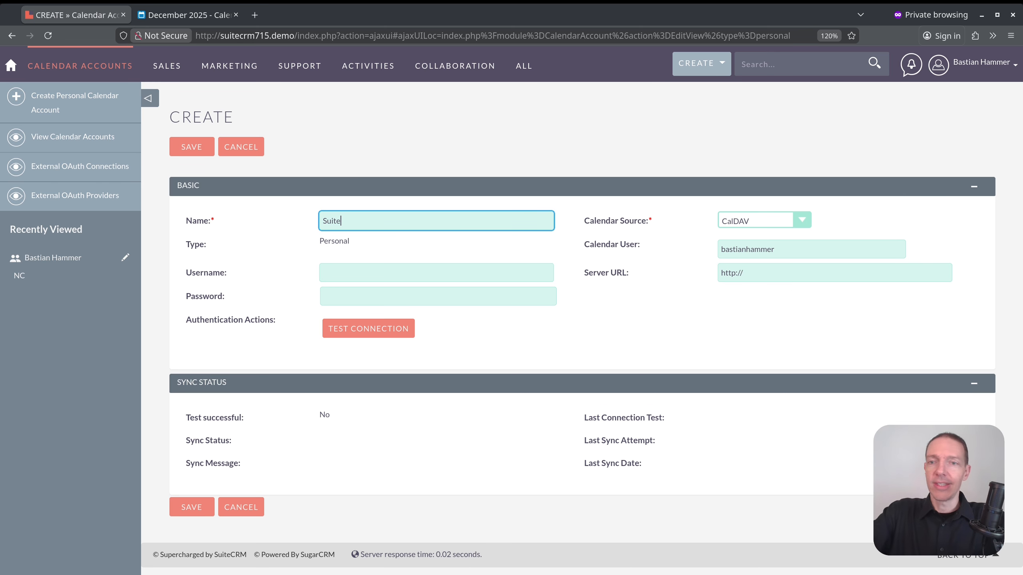
pyautogui.moveTo(341, 220); pyautogui.dragTo(262, 220)
pyautogui.press('End')
pyautogui.write('Ne')
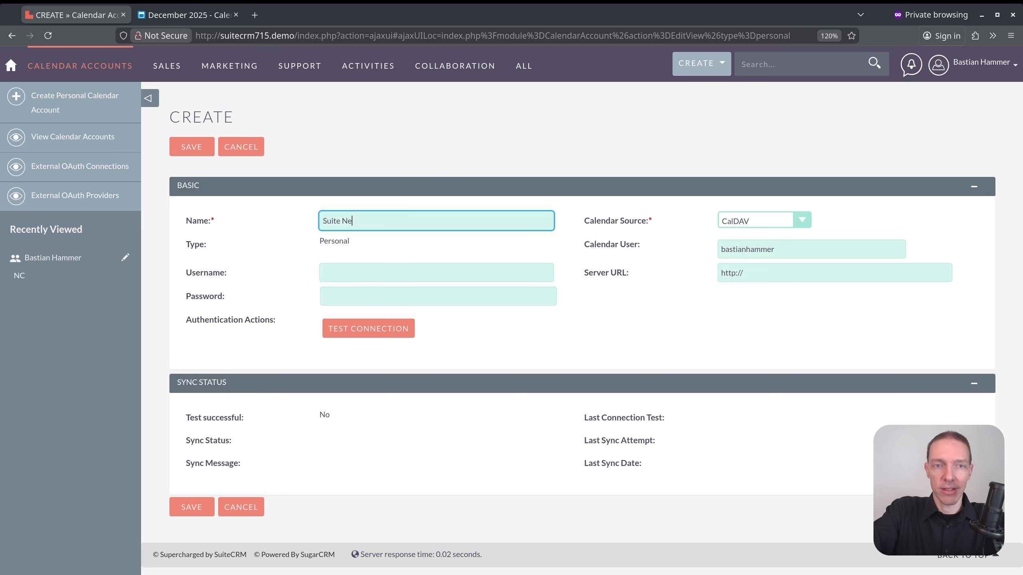
pyautogui.write('xtCloud')
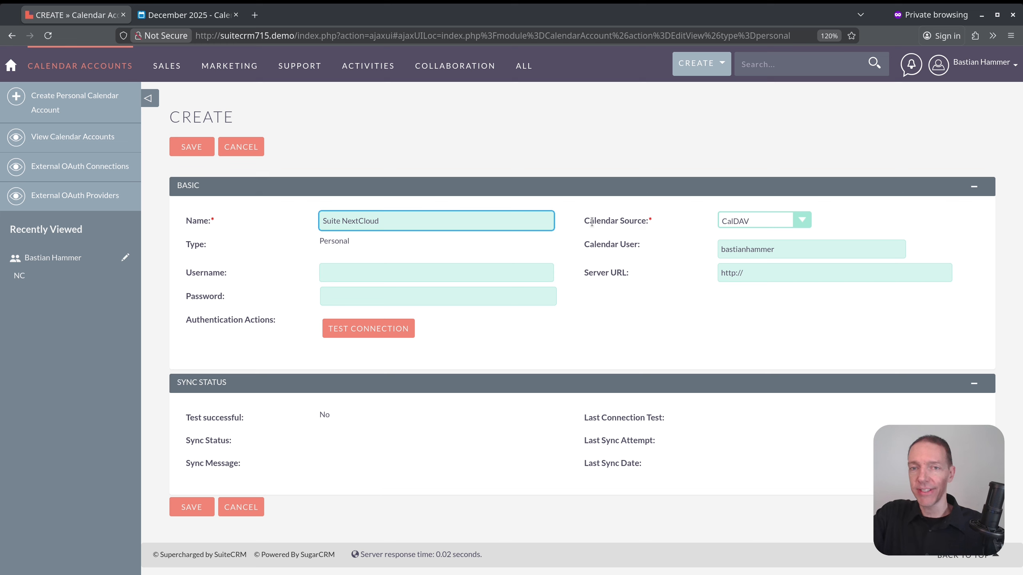
pyautogui.click(753, 214)
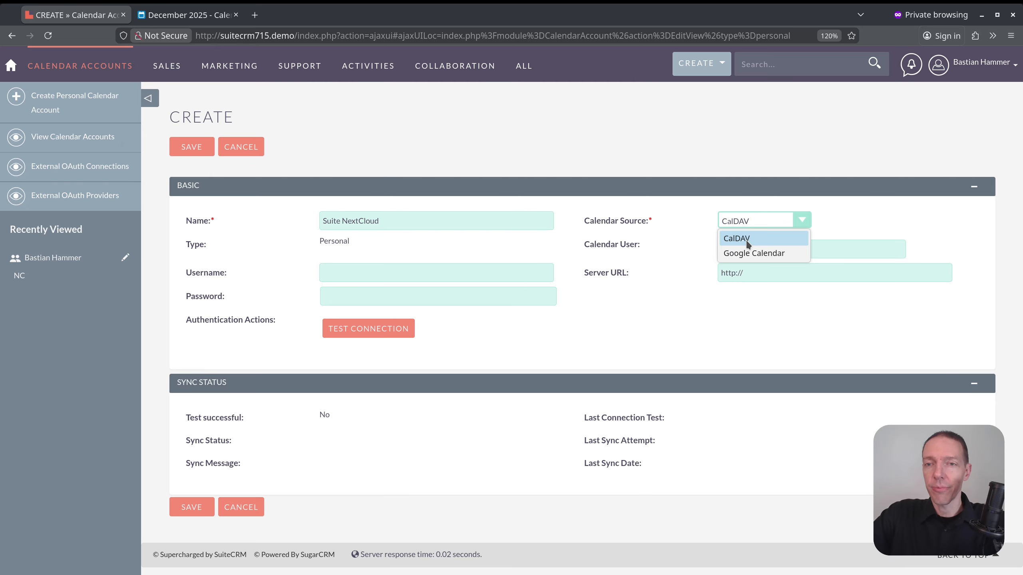
pyautogui.click(748, 241)
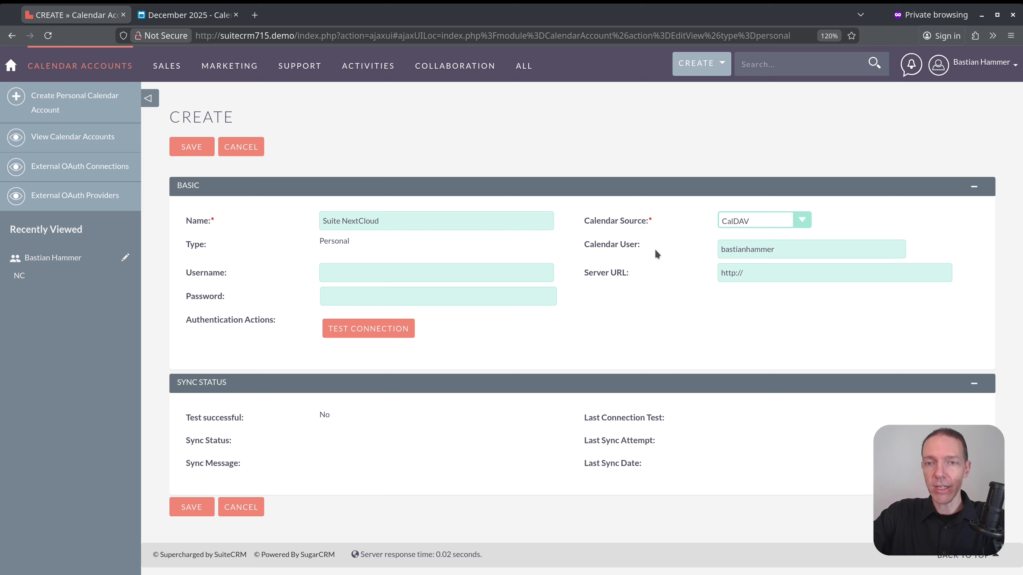
# Enter the suite calendar's CalDAV URL as Server URL and fill in the Nextcloud login username.
pyautogui.press('Tab')
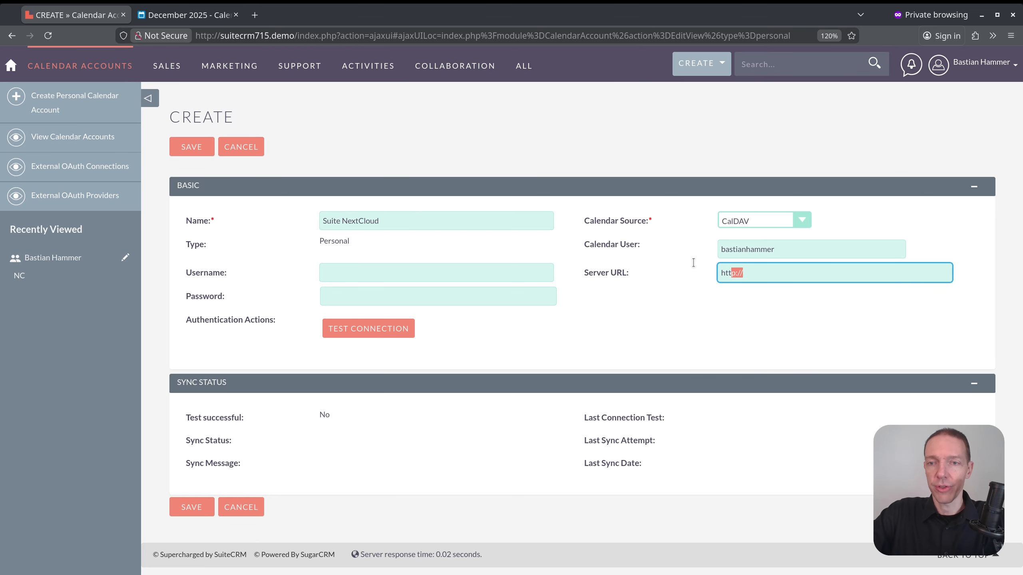
pyautogui.press('BackSpace')
pyautogui.hotkey('ctrl', 'v')
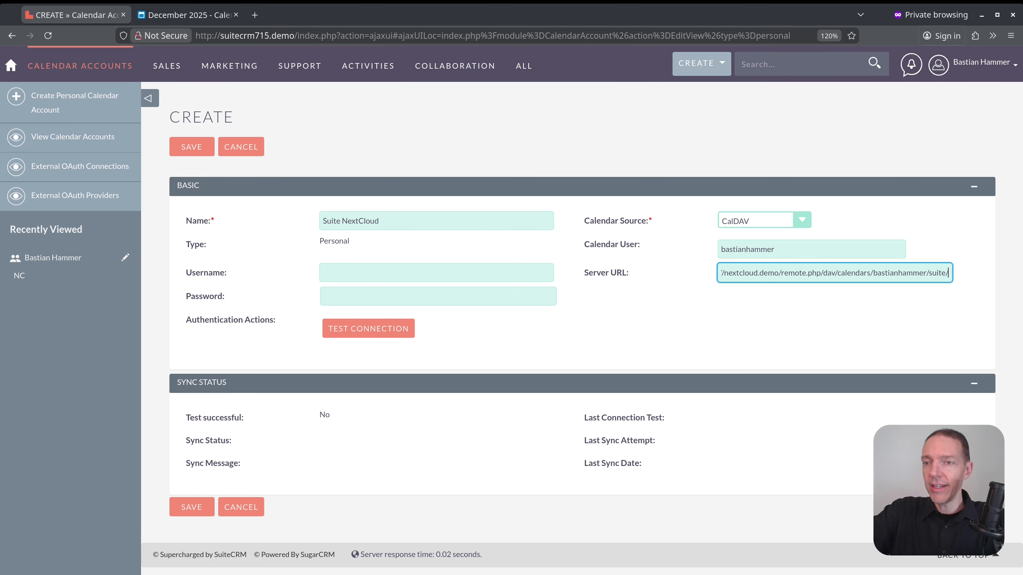
pyautogui.press('Home')
pyautogui.press('End')
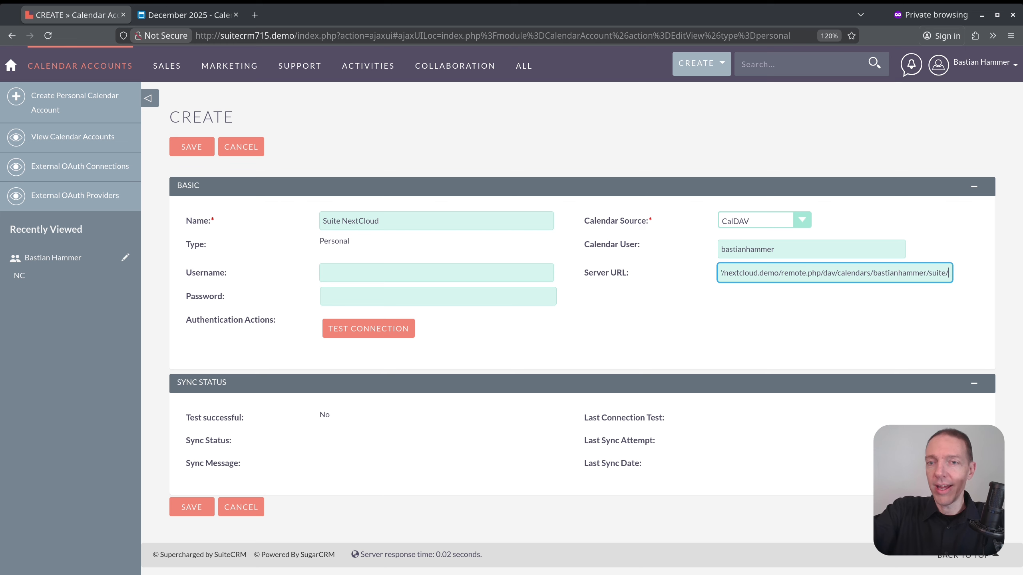
pyautogui.click(339, 270)
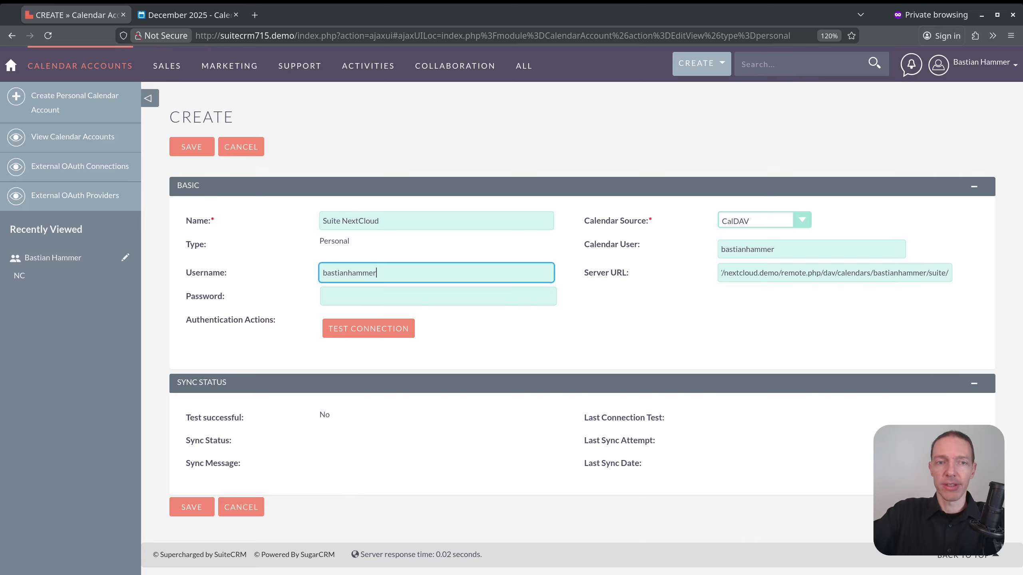
# Copy the app password from Kate's notes into the account's Password field.
pyautogui.click(339, 296)
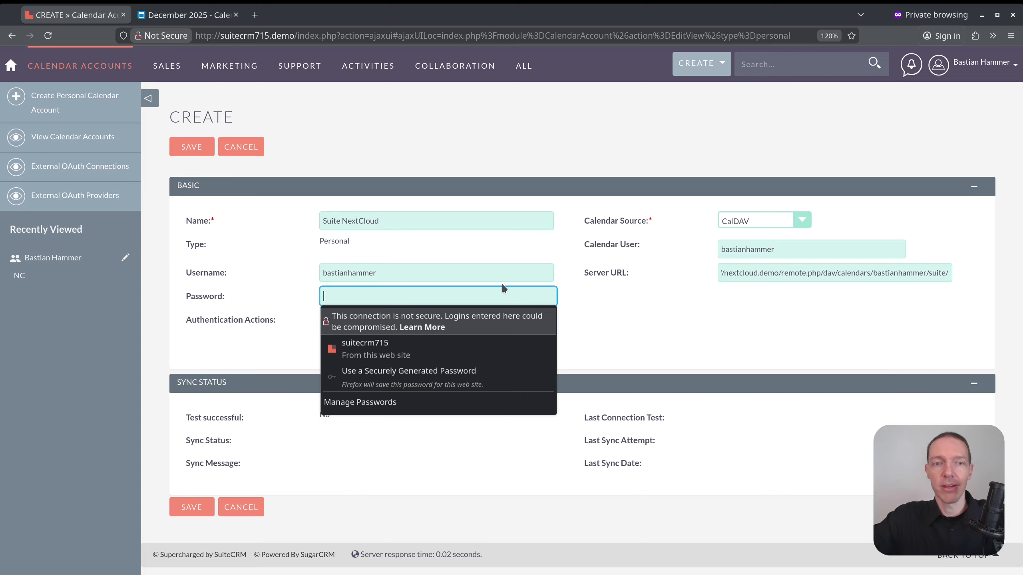
pyautogui.click(477, 300)
pyautogui.click(483, 296)
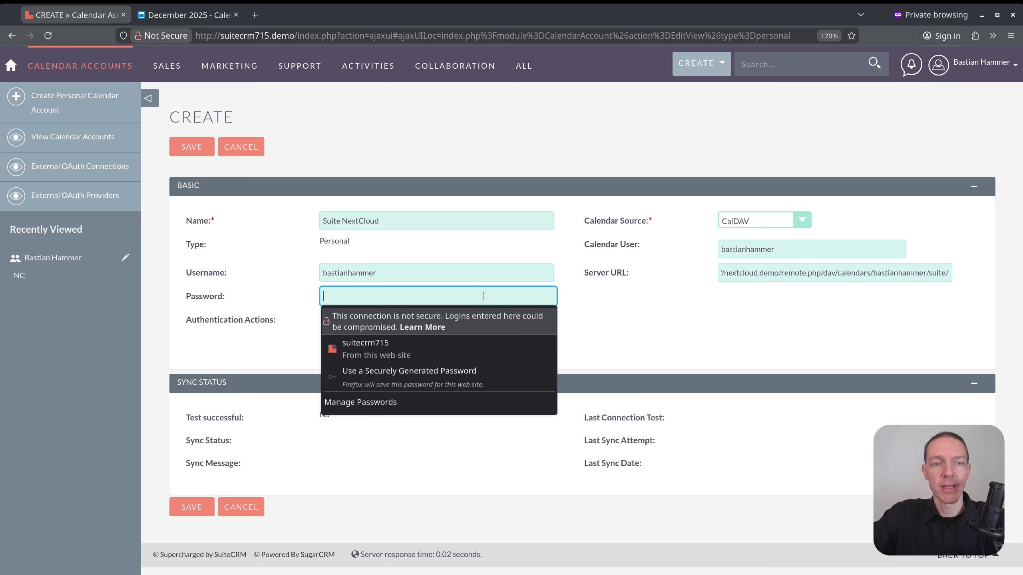
pyautogui.hotkey('alt', 'Tab')
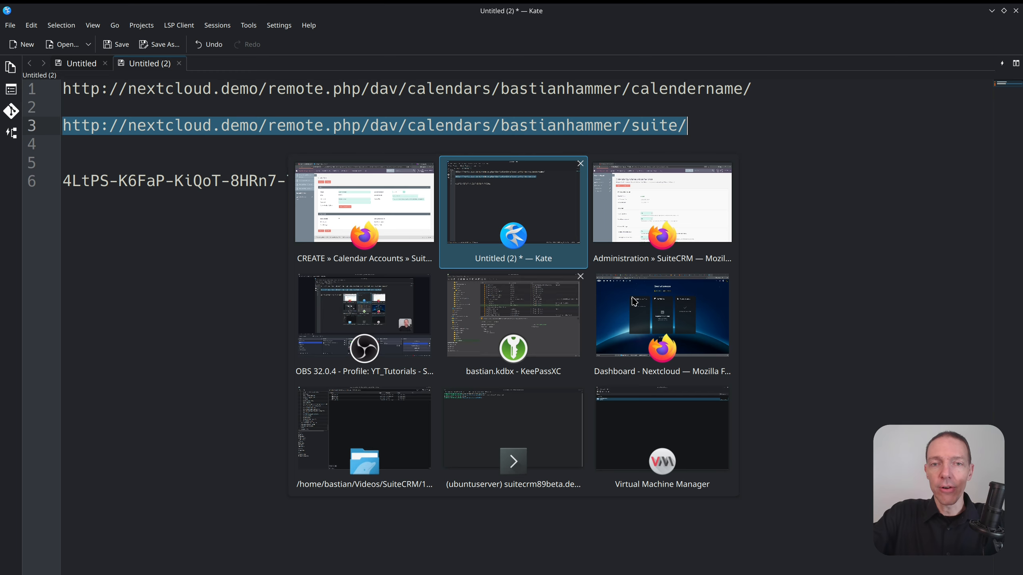
pyautogui.click(342, 177)
pyautogui.hotkey('shift', 'Home')
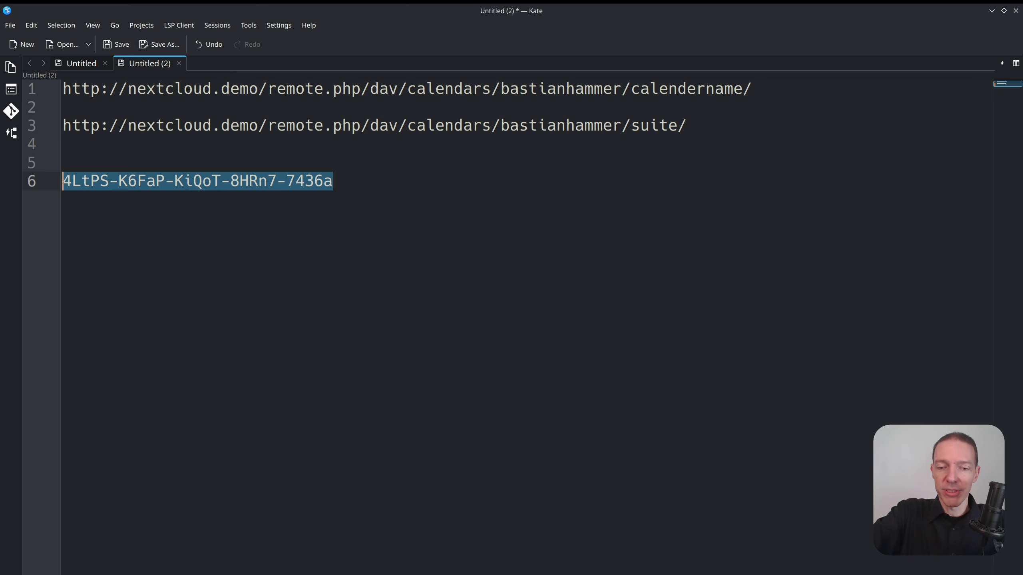
pyautogui.hotkey('ctrl', 'c')
pyautogui.hotkey('alt', 'Tab')
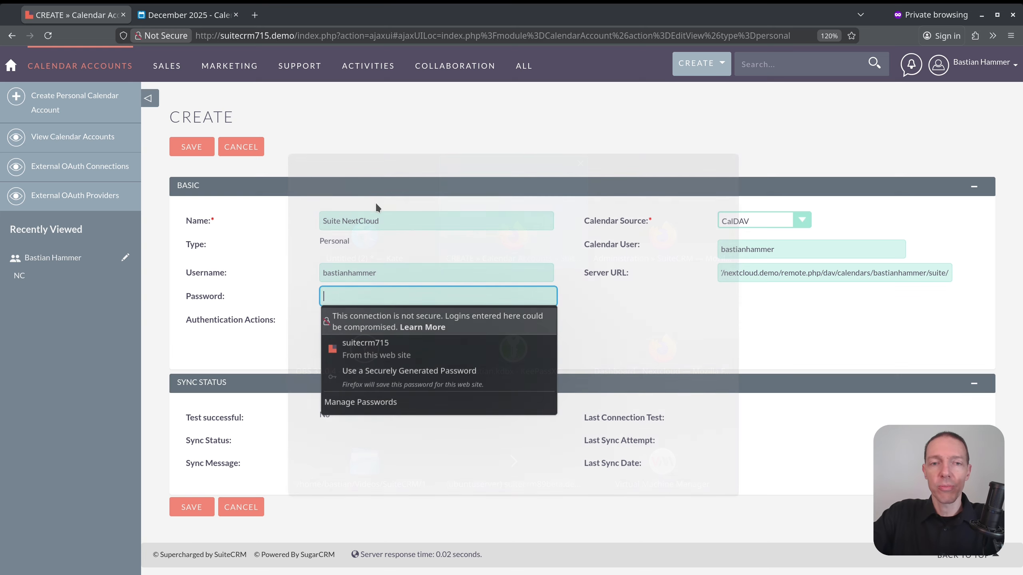
pyautogui.hotkey('ctrl', 'v')
# Run TEST CONNECTION for the CalDAV account and close the success dialog.
pyautogui.click(602, 306)
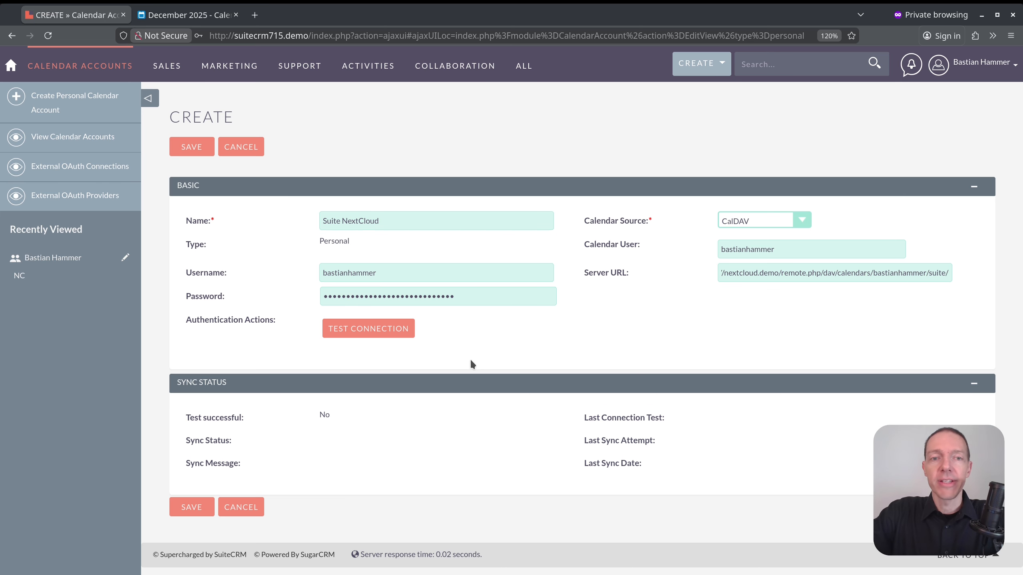
pyautogui.click(371, 330)
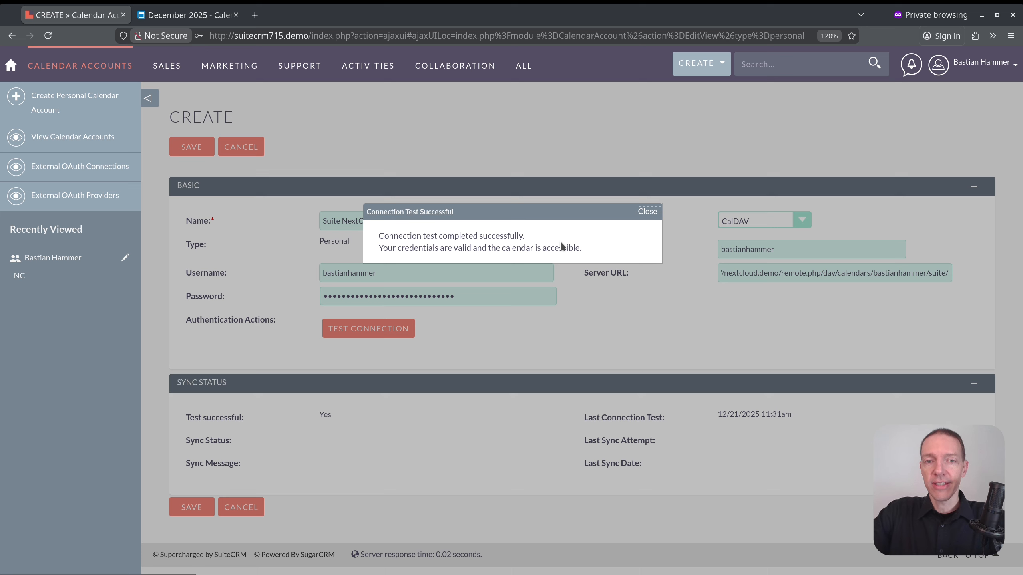
pyautogui.click(645, 212)
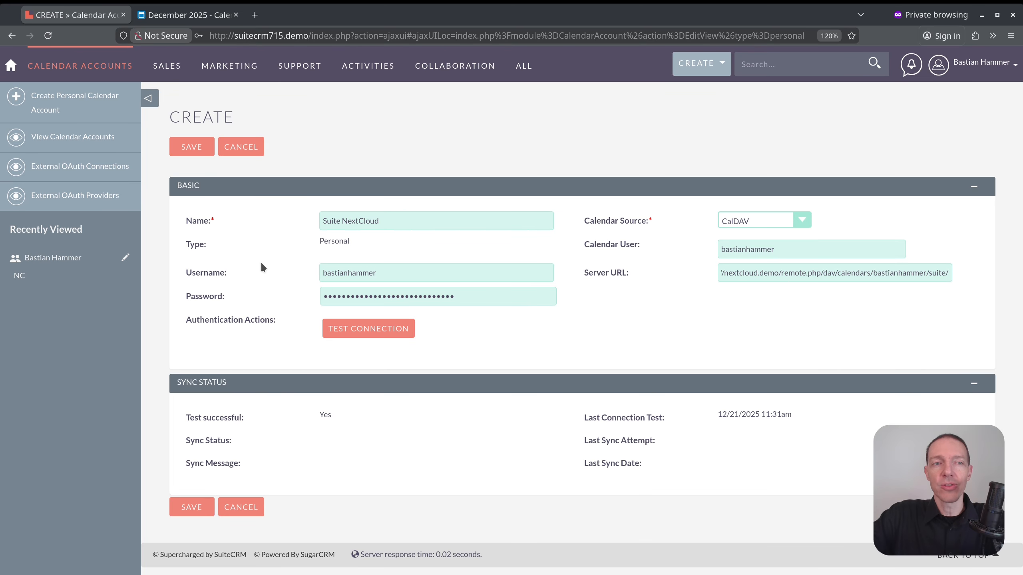
# Save the Suite NextCloud calendar account to show its detail record.
pyautogui.click(193, 148)
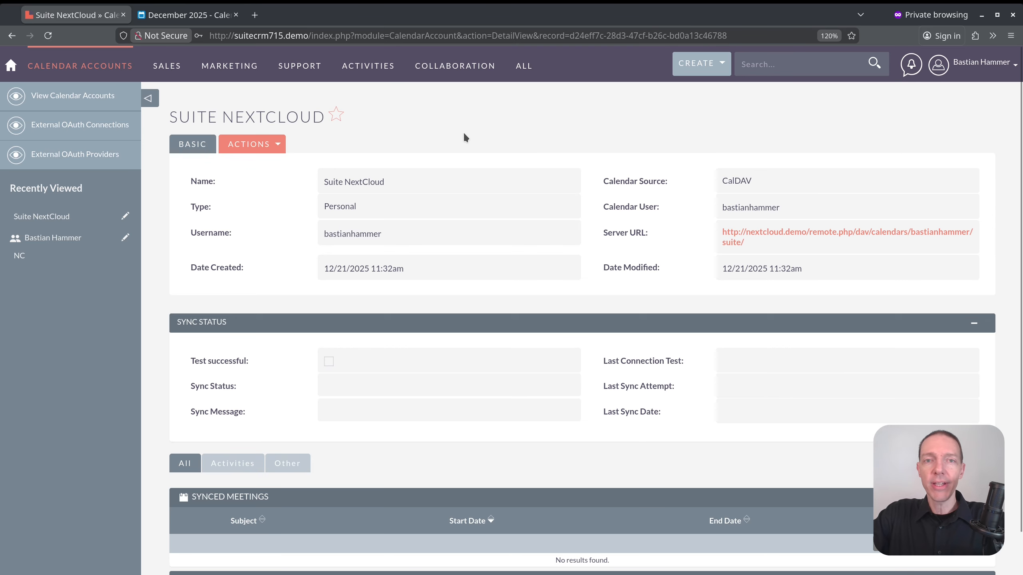
pyautogui.moveTo(523, 66)
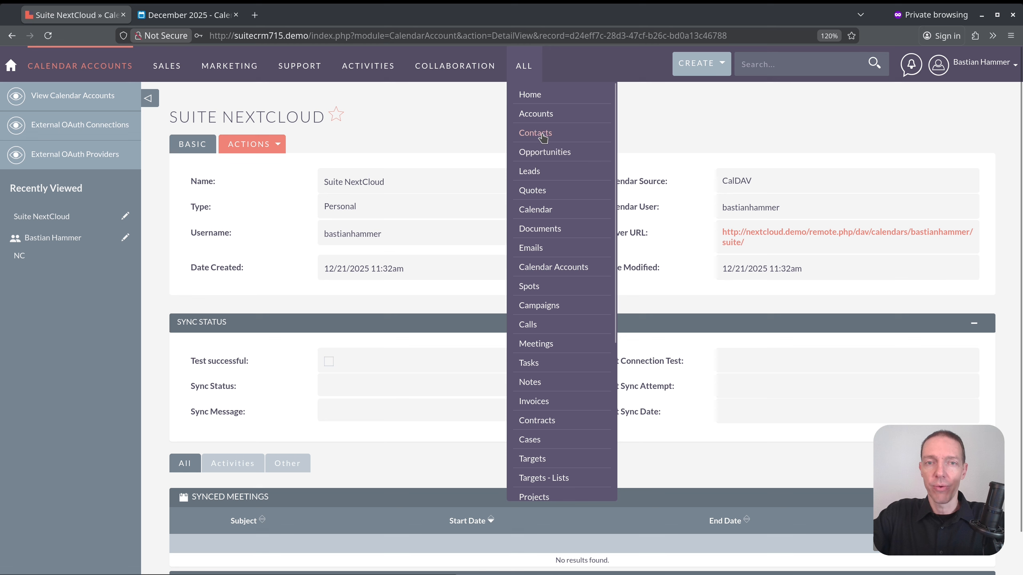
# In a new Calendar tab, add 'Test Suite Meeting' at Monday 12/22/2025 3:00pm, then view Nextcloud.
pyautogui.middleClick(536, 210)
pyautogui.hotkey('ctrl', 'Tab')
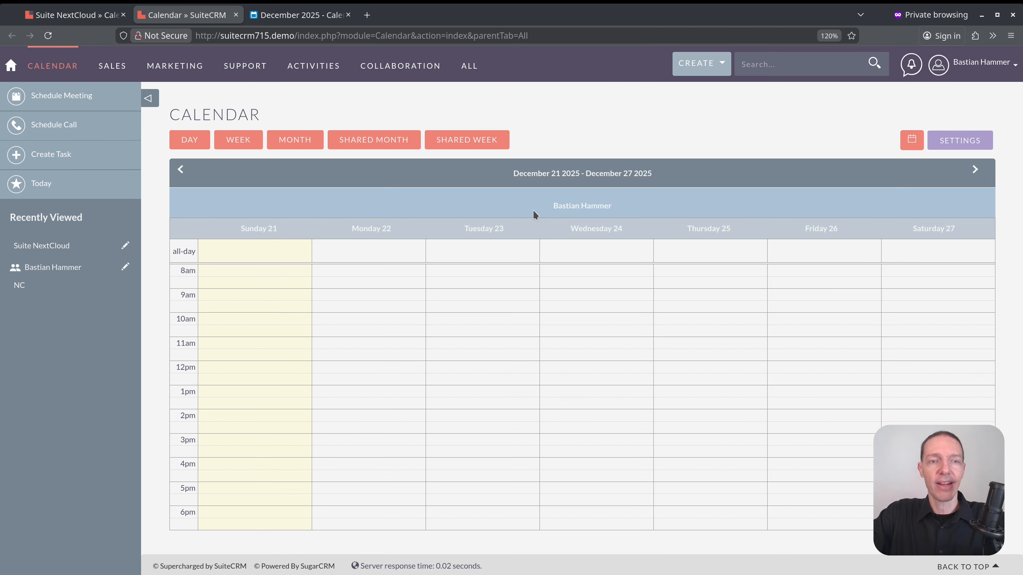
pyautogui.click(349, 441)
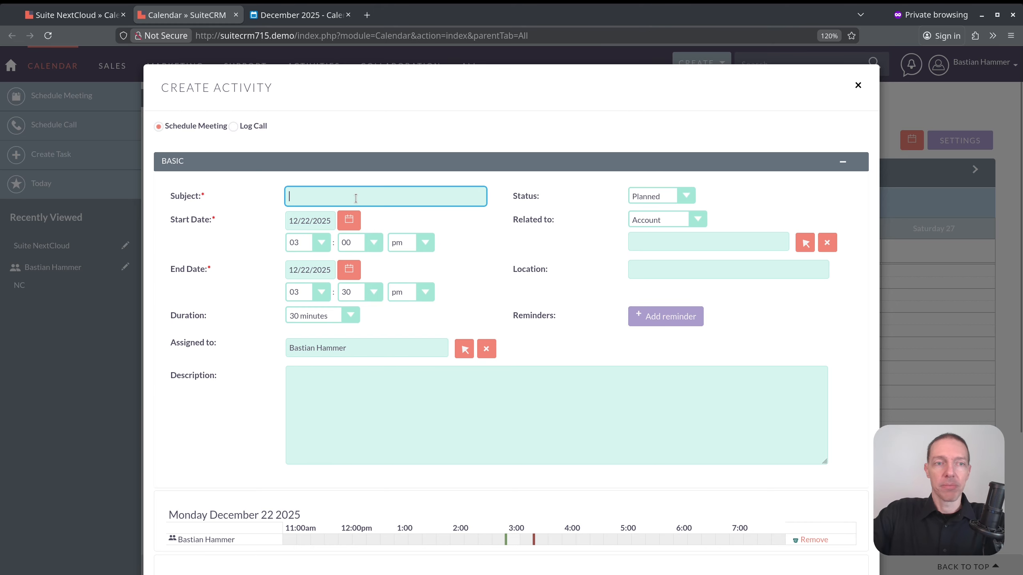
pyautogui.write('Test ')
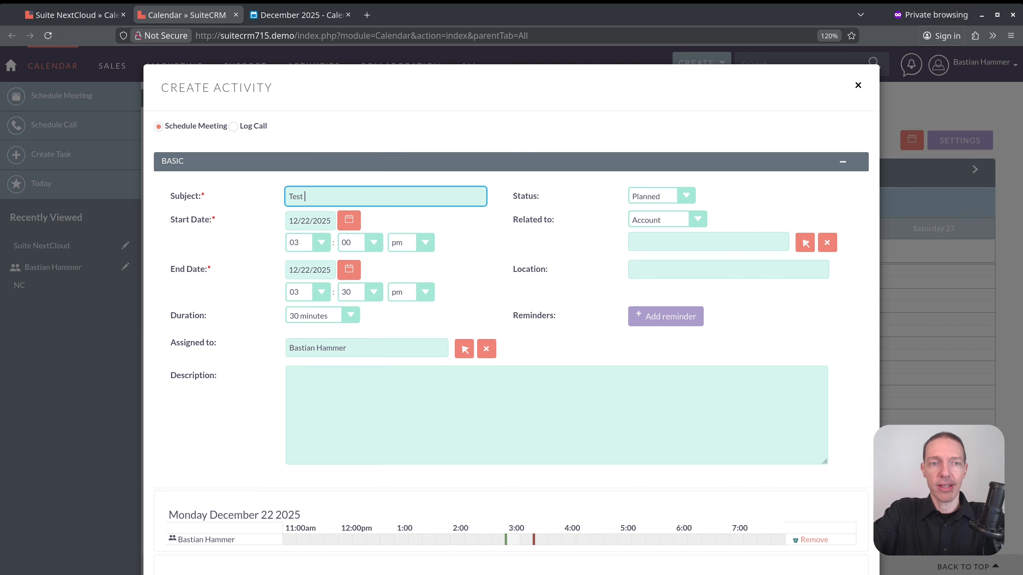
pyautogui.write('Suite ')
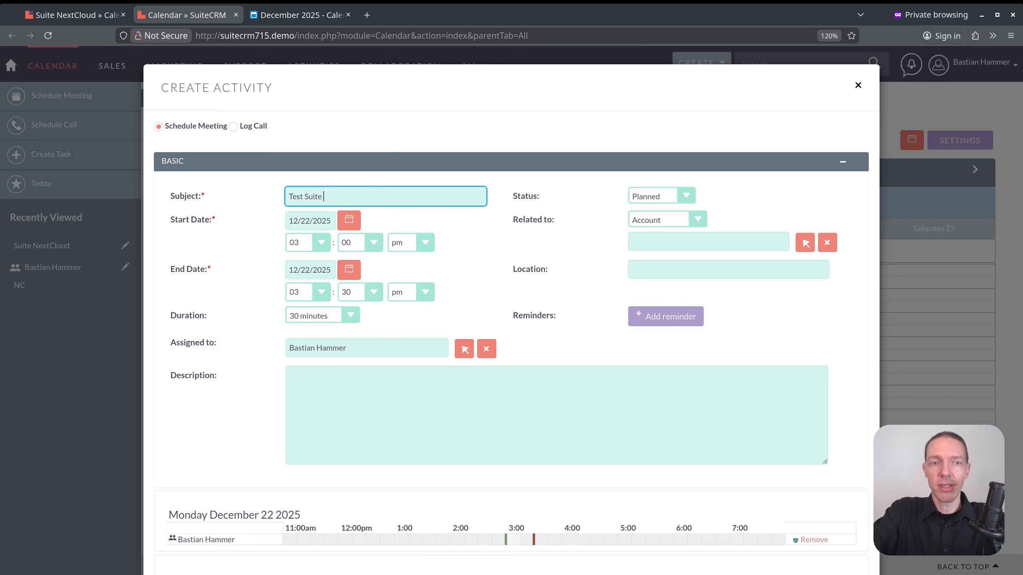
pyautogui.write('Meeting')
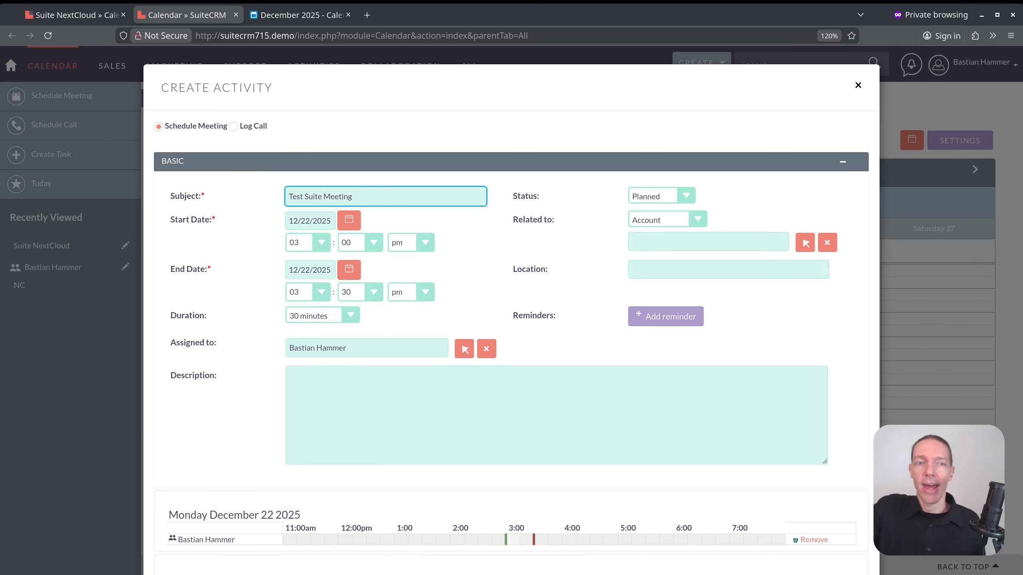
pyautogui.scroll(-5, 546, 388)
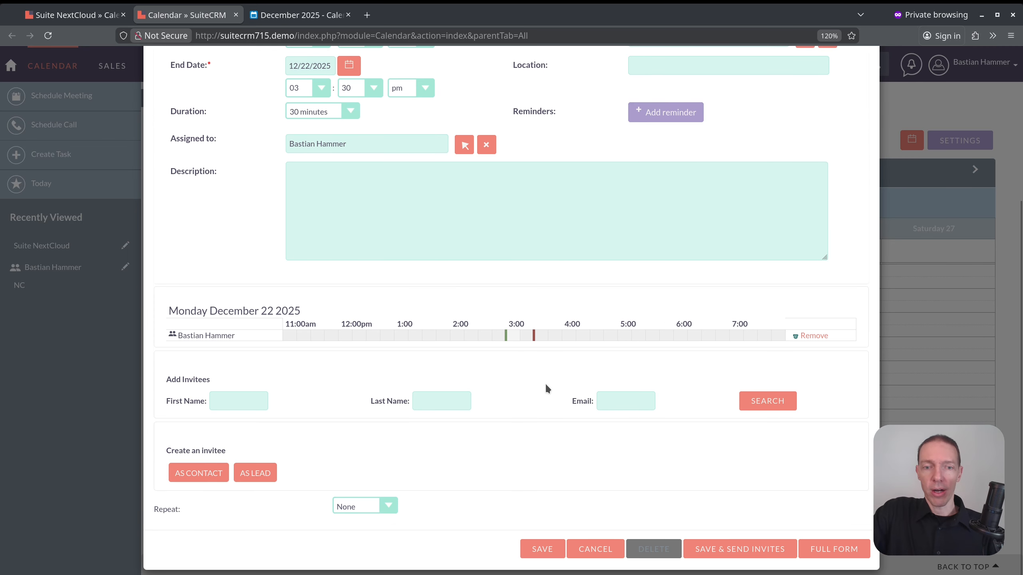
pyautogui.click(541, 549)
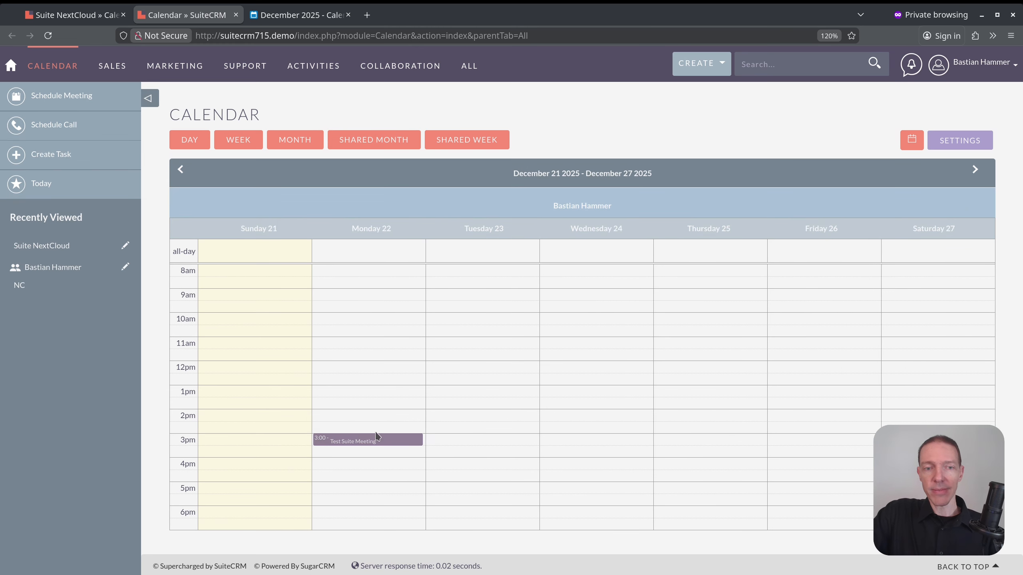
pyautogui.moveTo(375, 439)
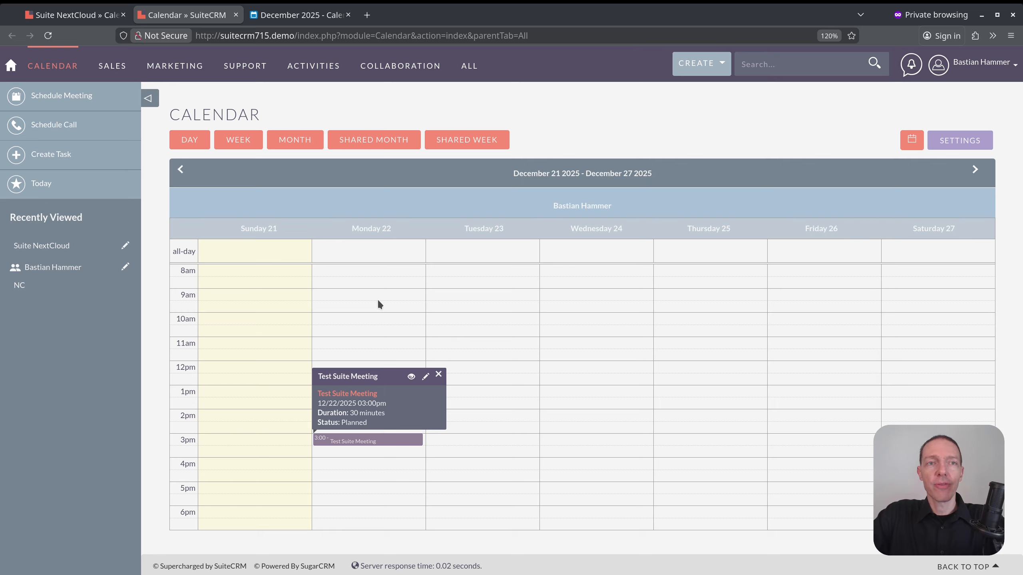
pyautogui.click(282, 15)
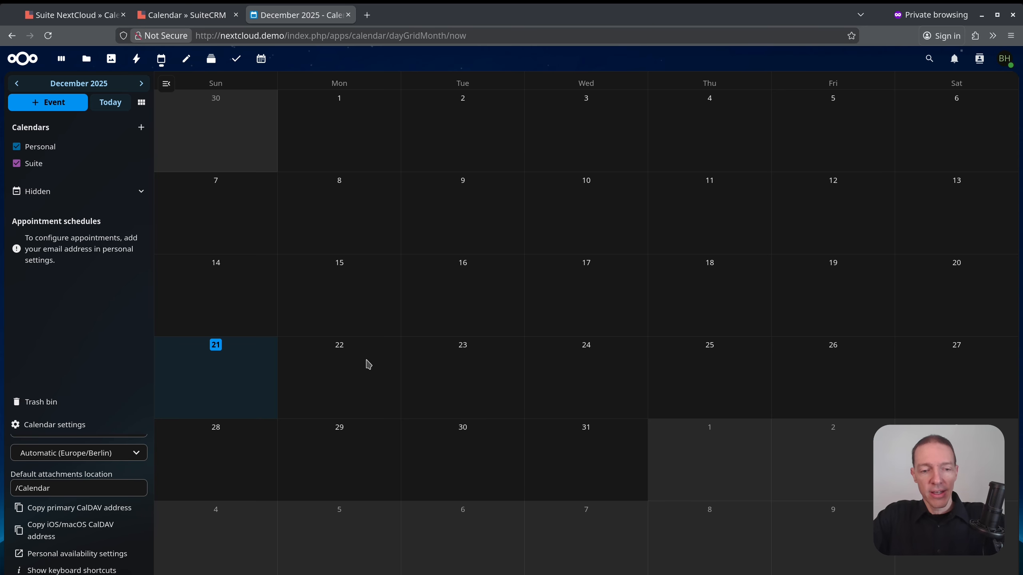
pyautogui.press('F5')
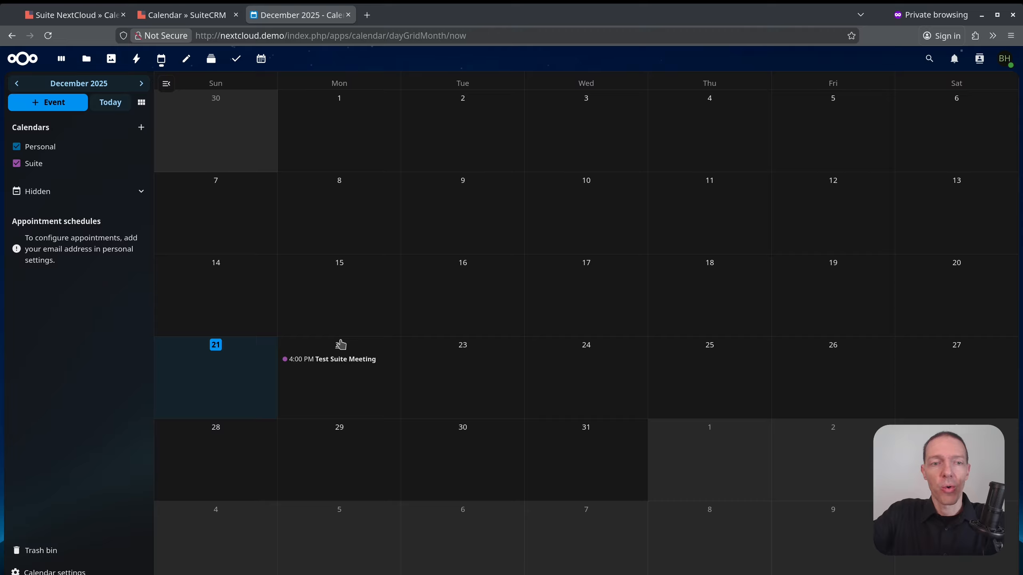
pyautogui.click(188, 22)
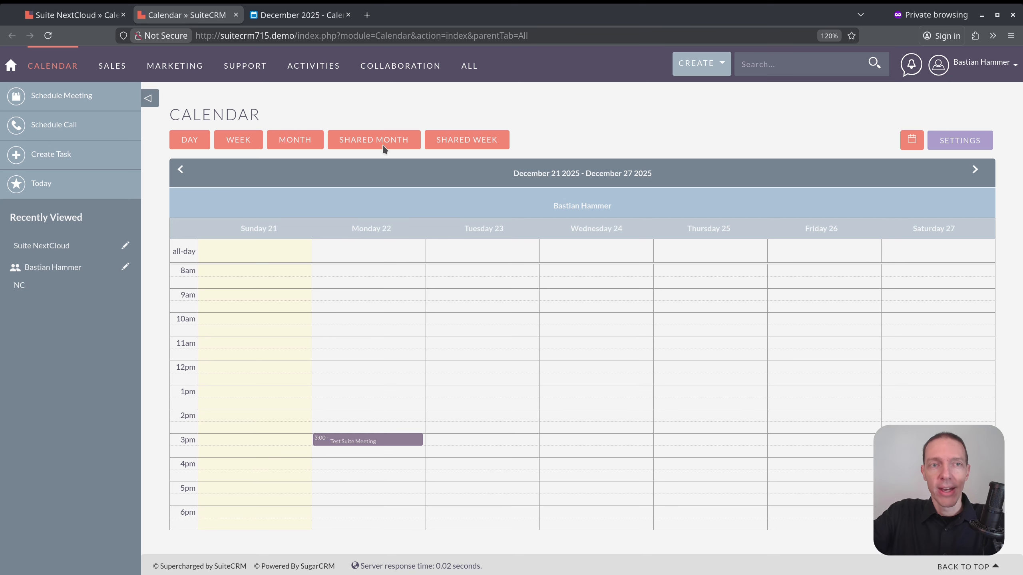
pyautogui.click(298, 12)
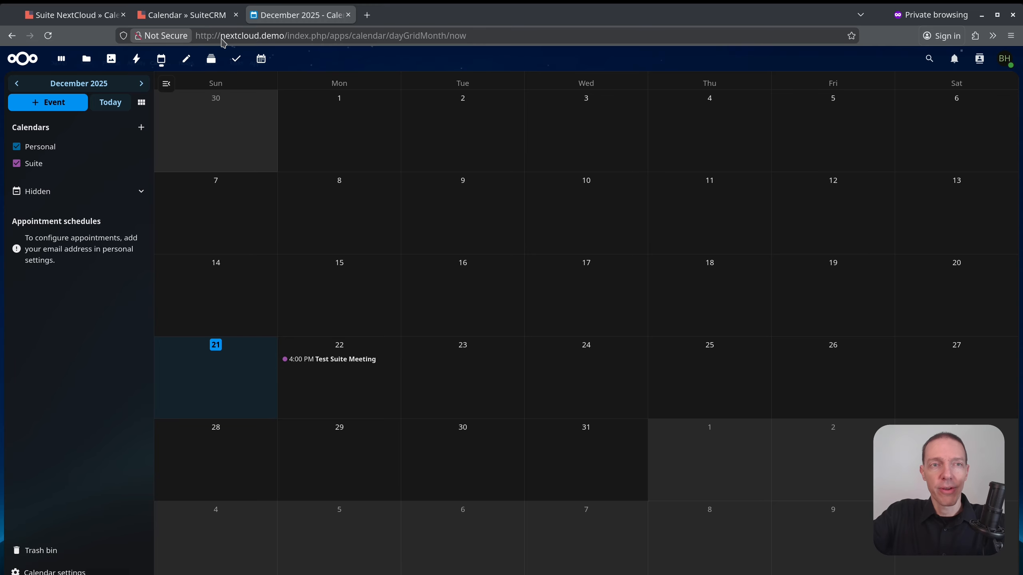
pyautogui.click(192, 14)
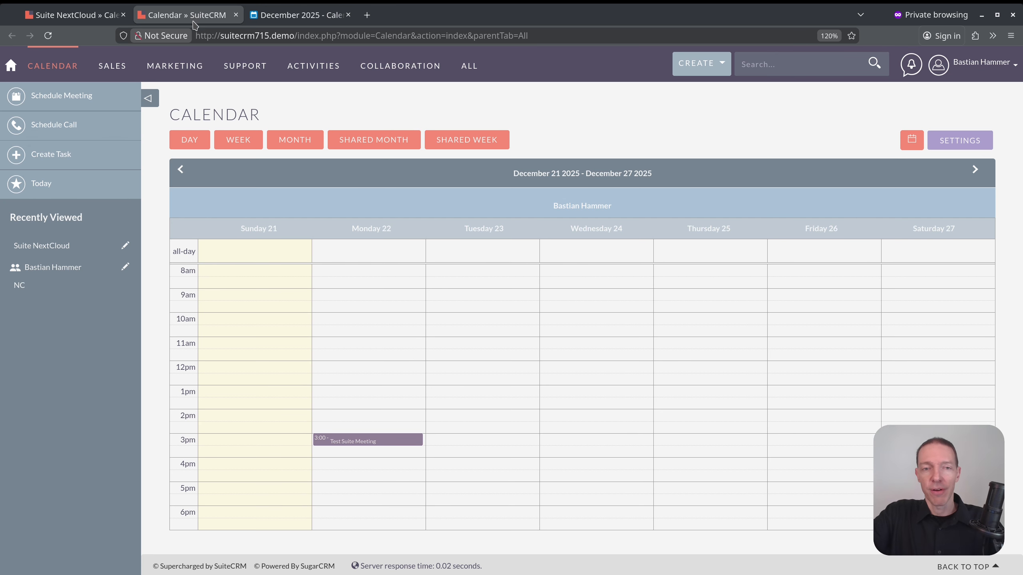
pyautogui.click(972, 73)
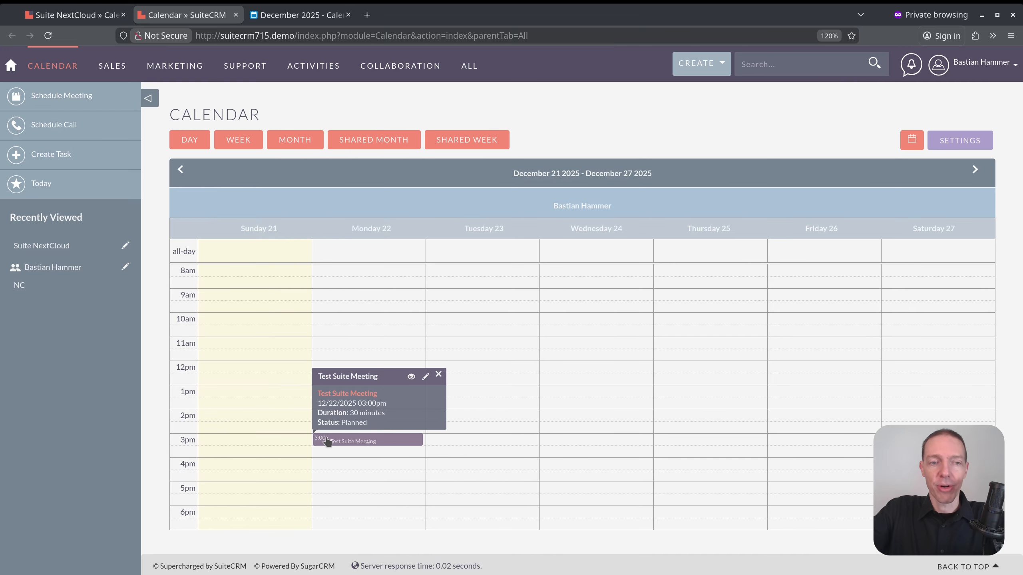
pyautogui.click(304, 8)
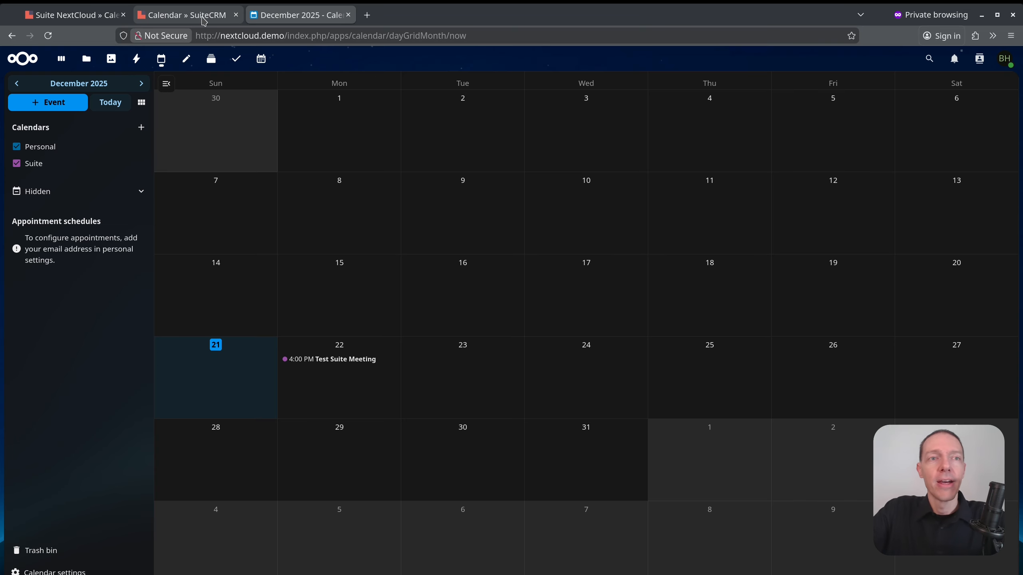
pyautogui.click(190, 11)
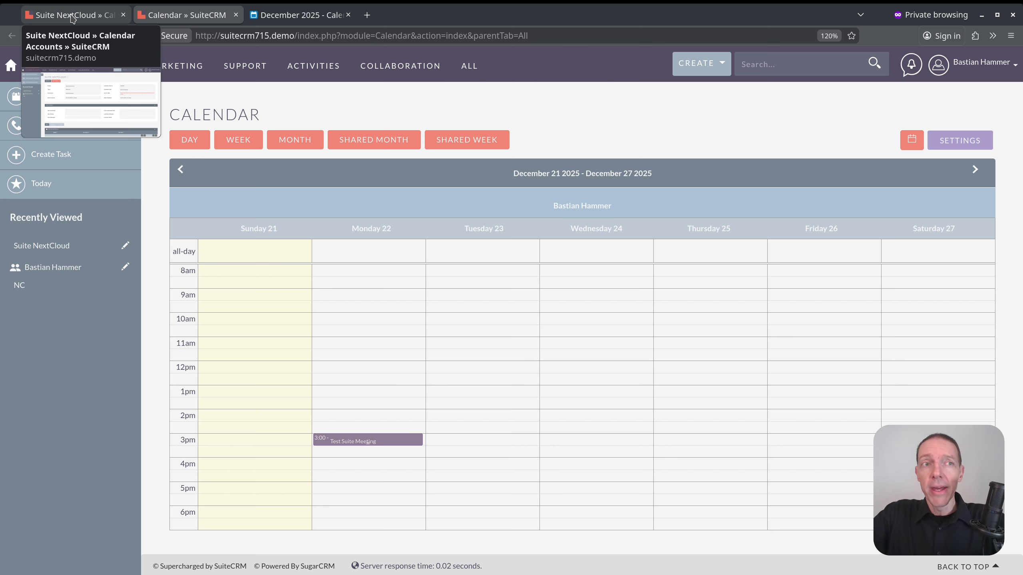
# Open Test Suite Meeting in Nextcloud and append '- NC Edit' to its title.
pyautogui.click(289, 15)
pyautogui.click(507, 253)
pyautogui.write('- NC')
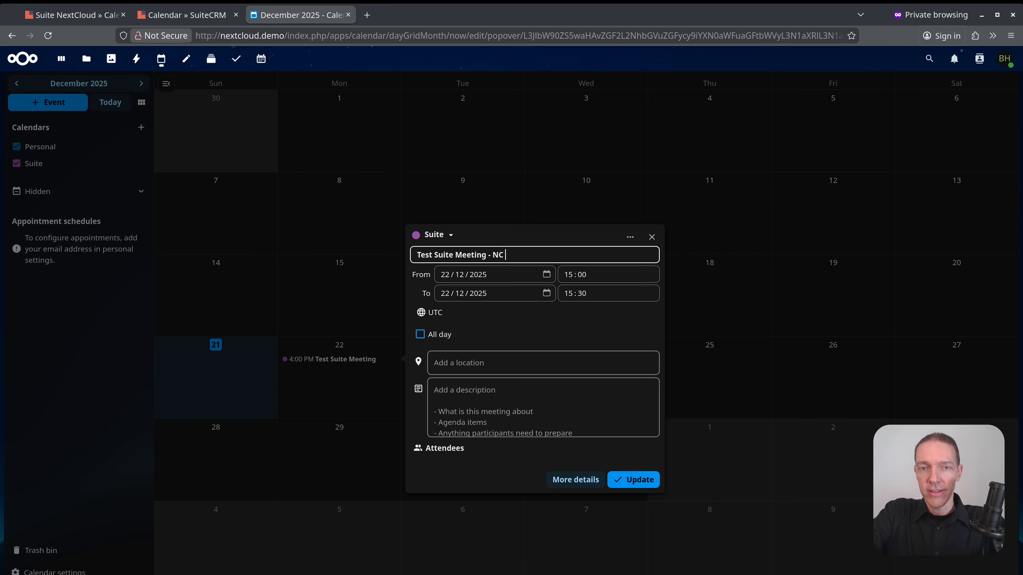
pyautogui.write(' Edit')
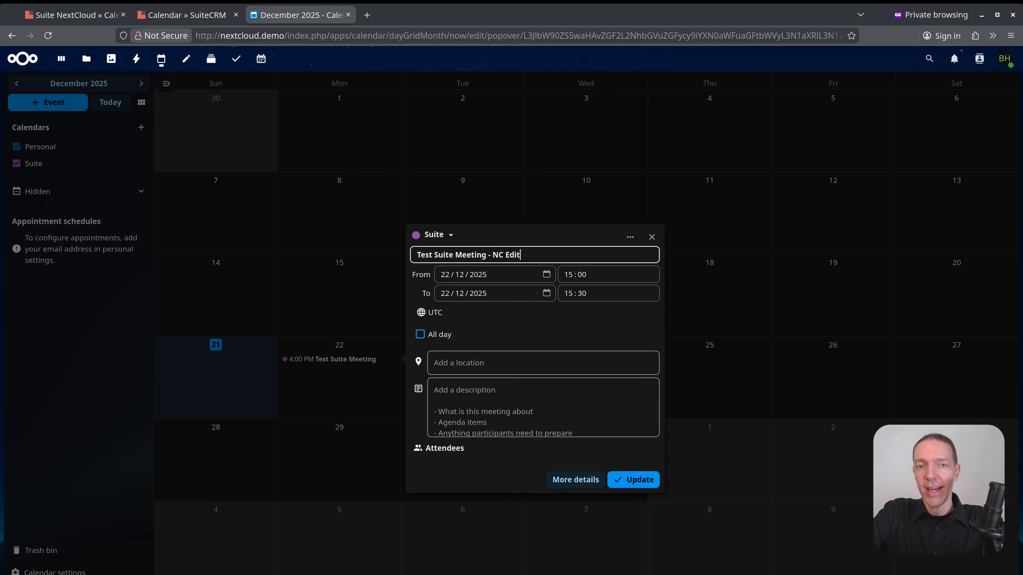